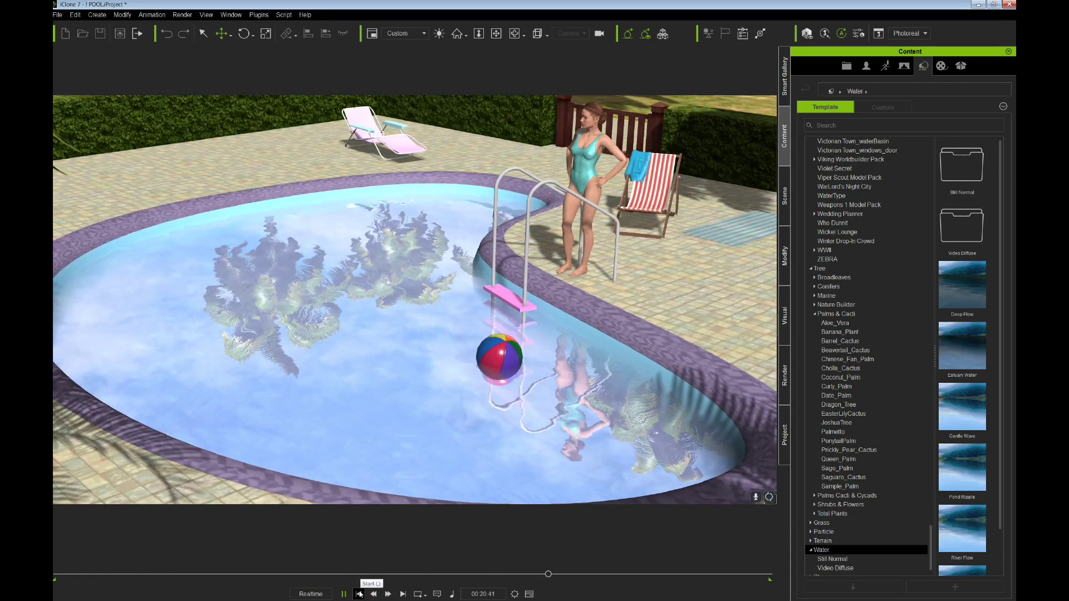
Return the playback to the first frame and switch the scene view to the Preview camera.
left_click(360, 594)
left_click(361, 593)
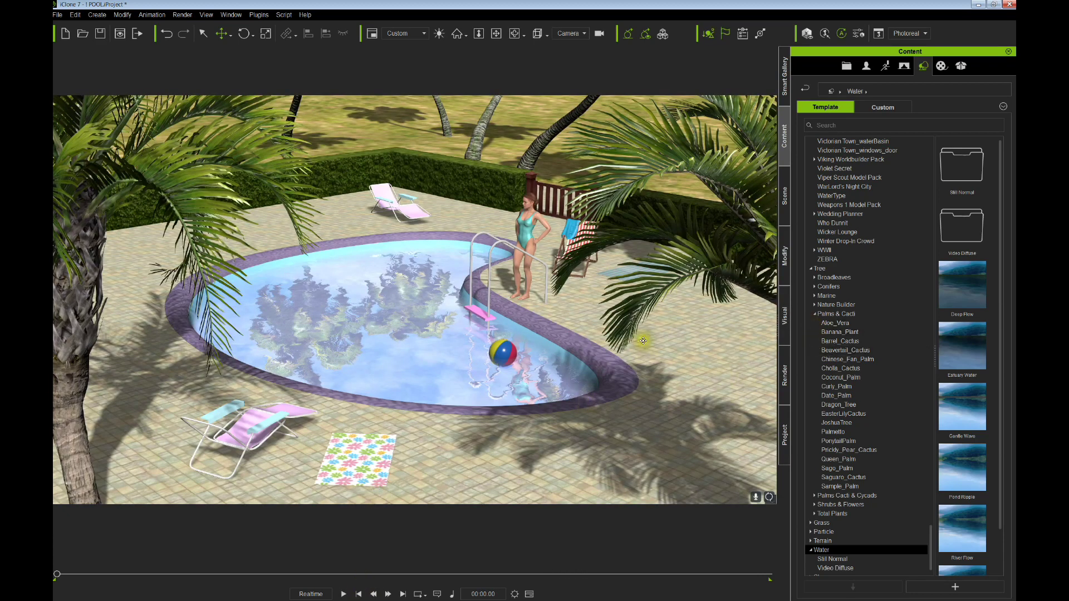
left_click(570, 39)
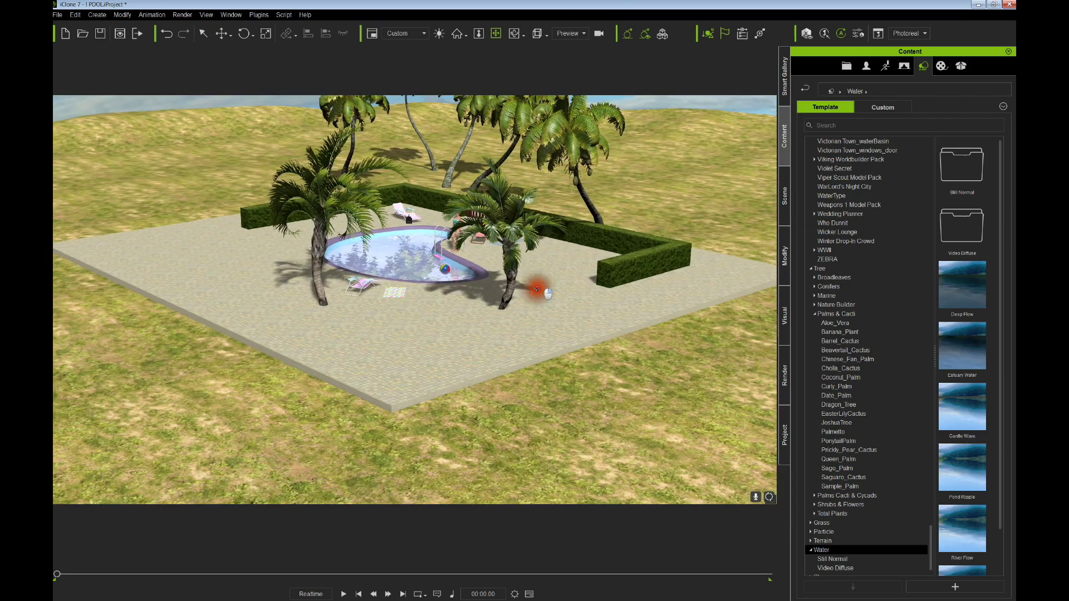
Hide all five palm trees in the scene's Tree group.
left_click(784, 196)
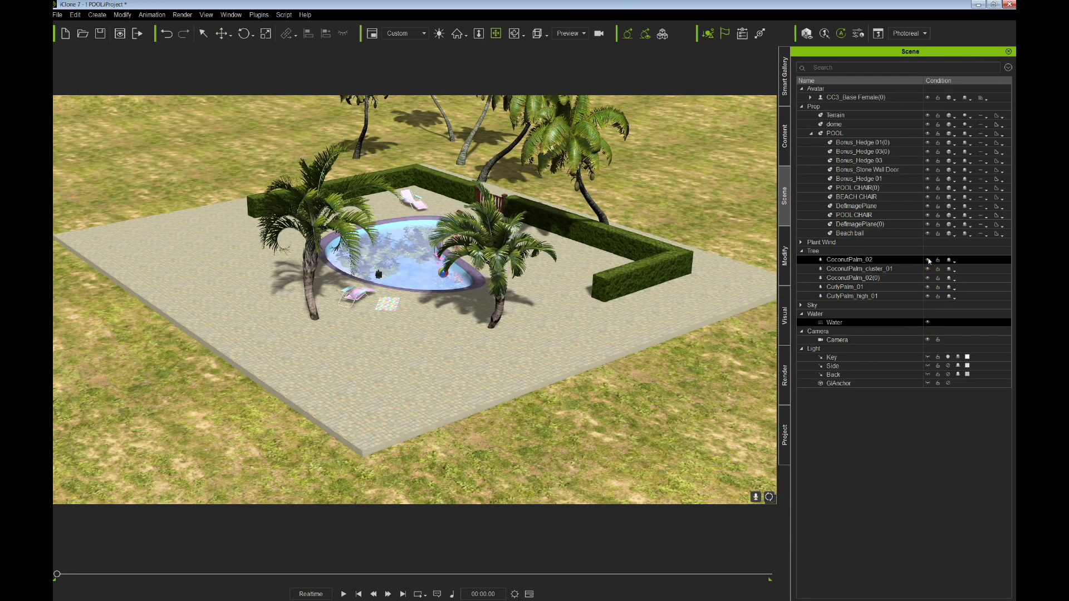
left_click(889, 300)
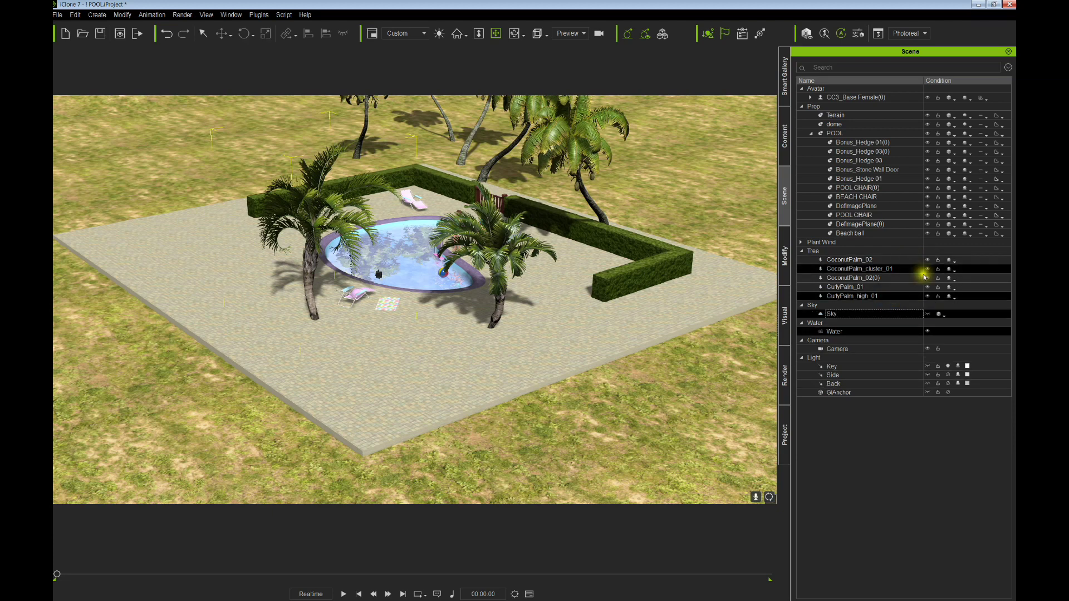
left_click(886, 261)
left_click(869, 295, "shift")
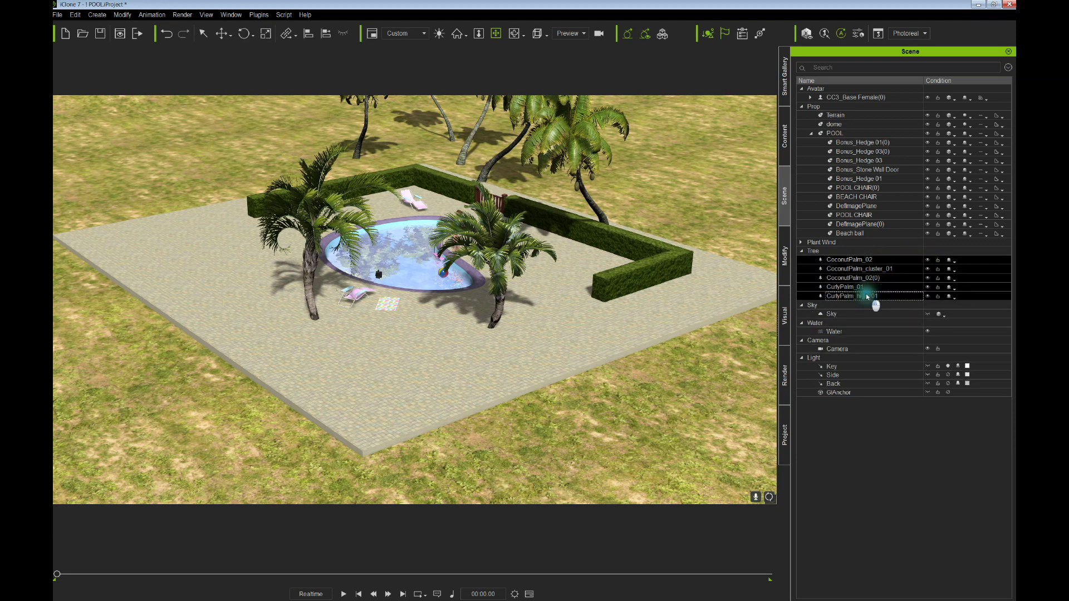
left_click(927, 260)
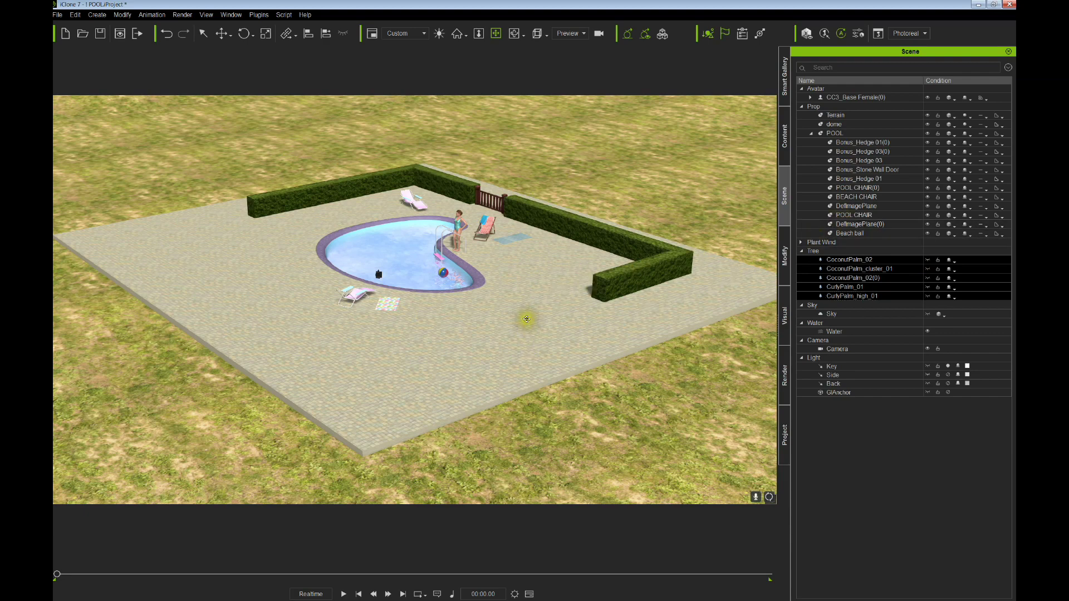
Hide and show the POOL prop to check which parts of the scene belong to it.
right_click_drag(520, 313, 525, 298)
left_click_drag(532, 338, 577, 370)
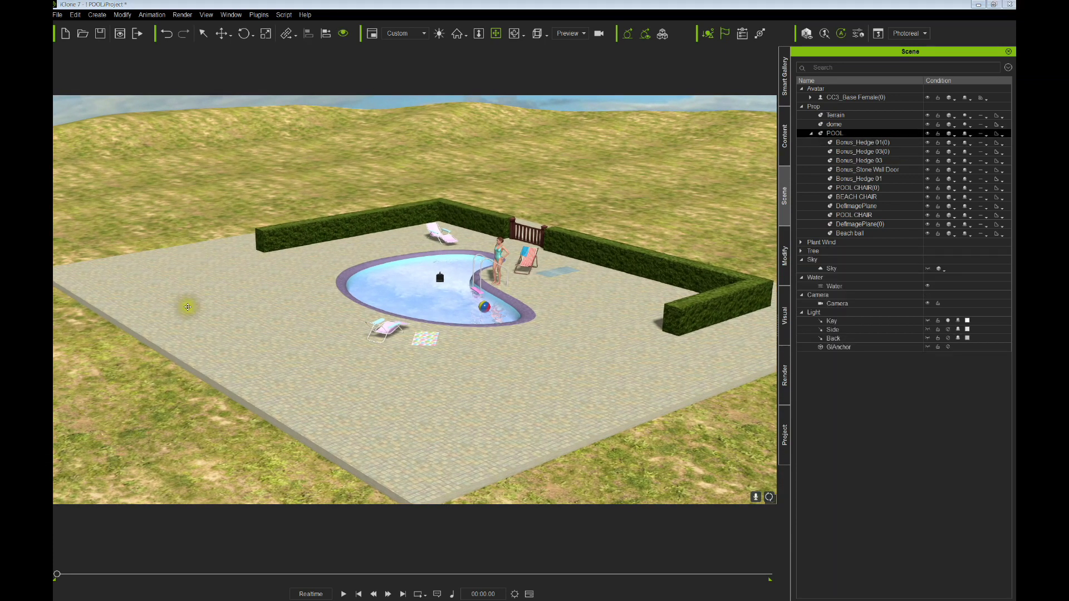
left_click(927, 133)
left_click(927, 133)
left_click(927, 133)
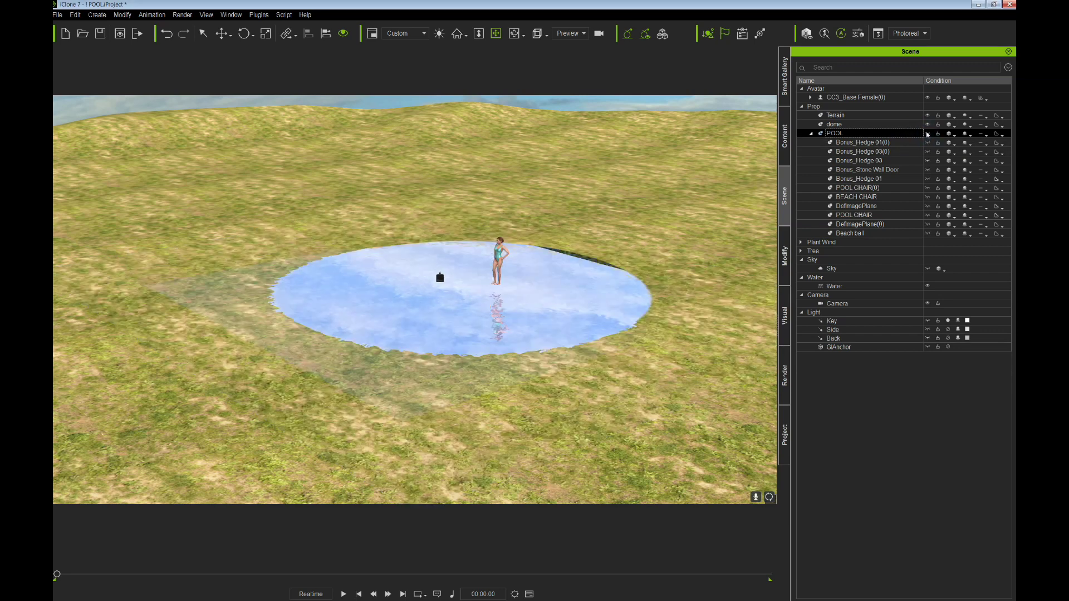
left_click(926, 134)
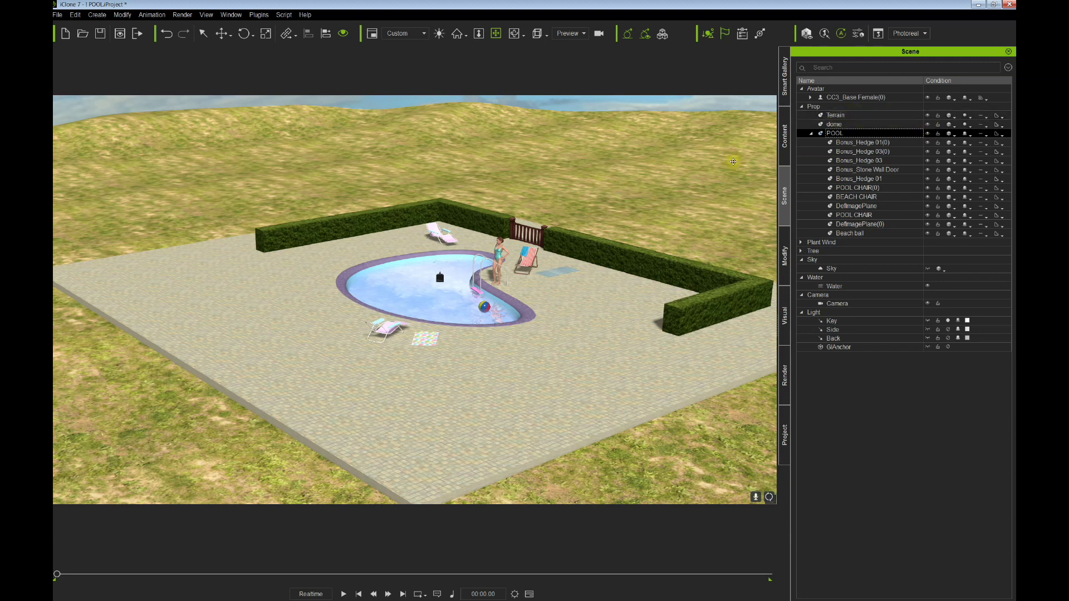
Hide and show the Terrain prop to check what it contributes to the scene.
left_click(836, 115)
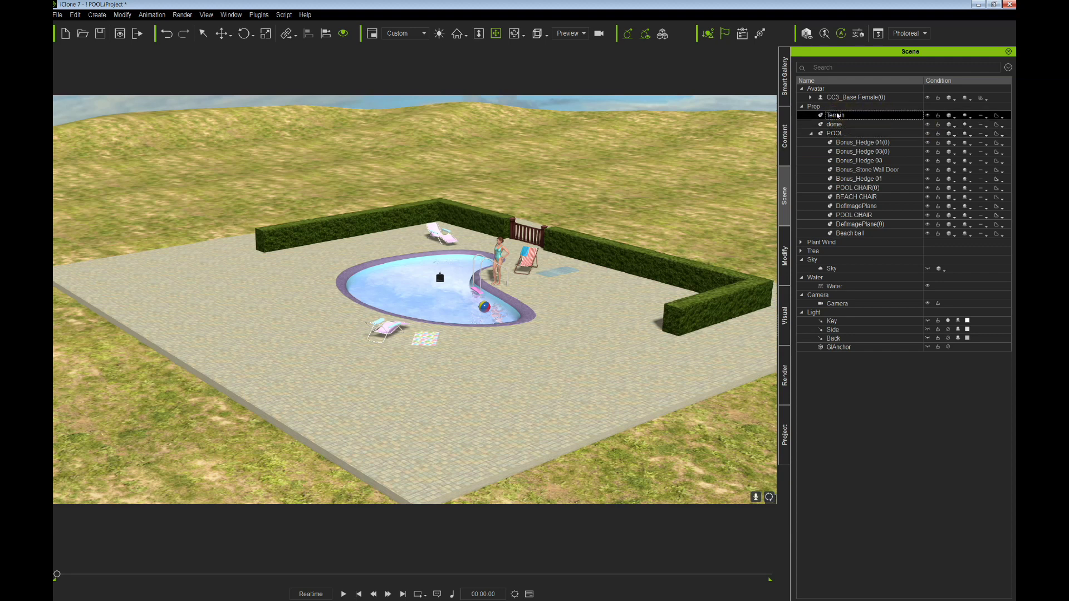
left_click(927, 115)
left_click(928, 115)
Collapse the Sky group and hide the dome prop.
left_click(801, 260)
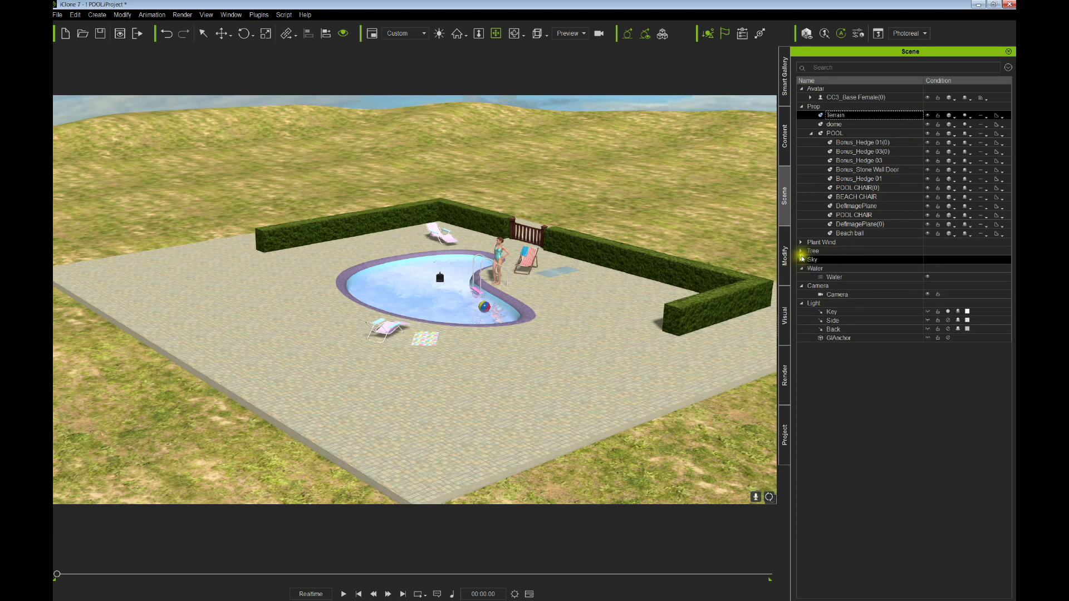
left_click(928, 124)
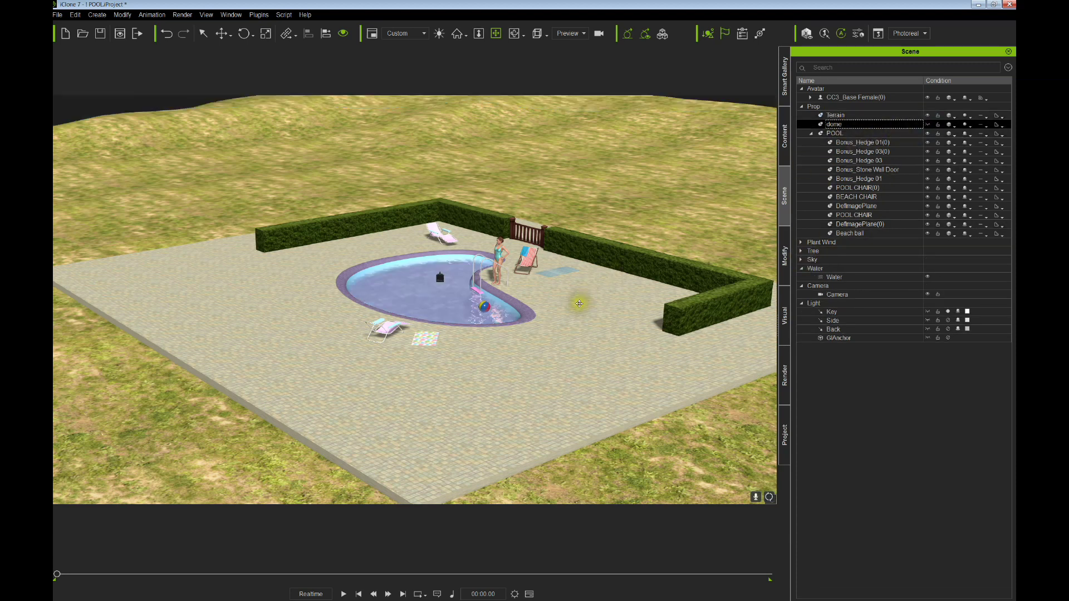
right_click_drag(562, 356, 577, 314)
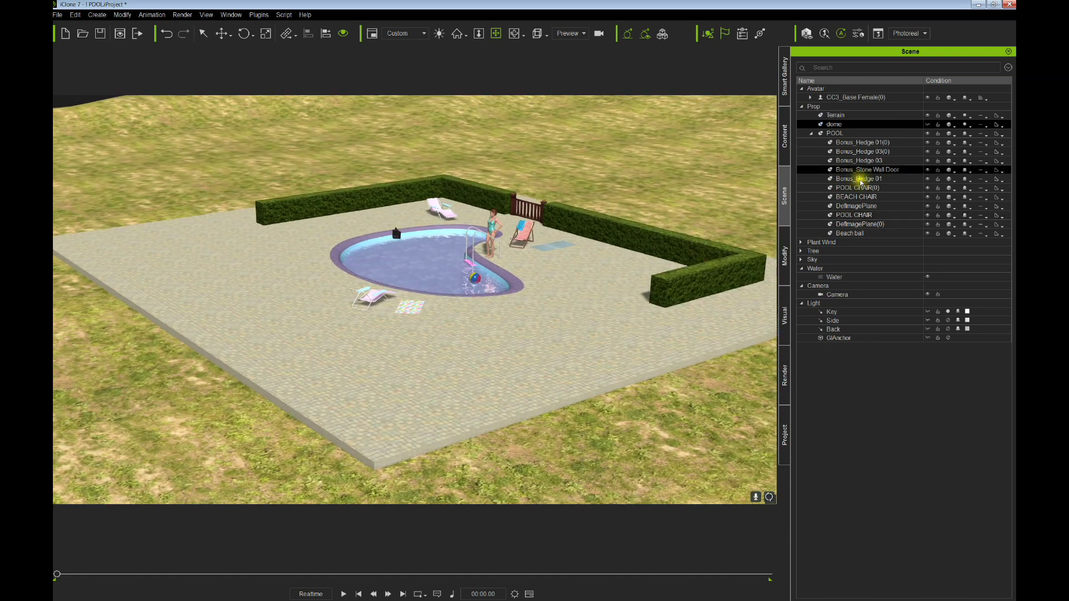
Hide the POOL prop with its attached items, and hide the Water object.
left_click(918, 115)
left_click_drag(916, 129, 926, 133)
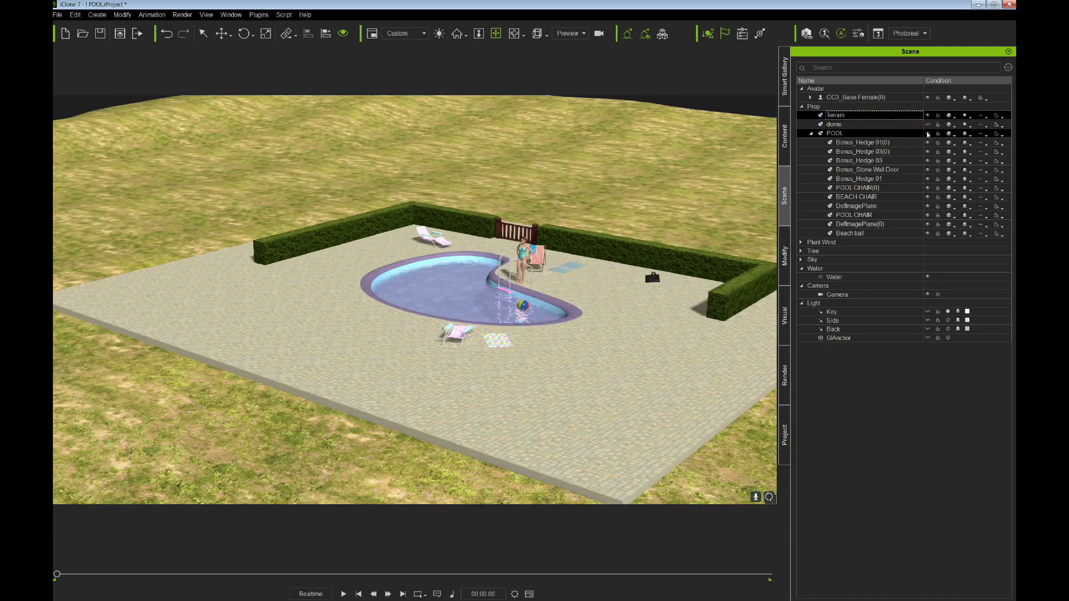
left_click(928, 134)
mouse_move(703, 270)
right_mouse_down()
mouse_move(704, 248)
mouse_move(697, 279)
right_mouse_up()
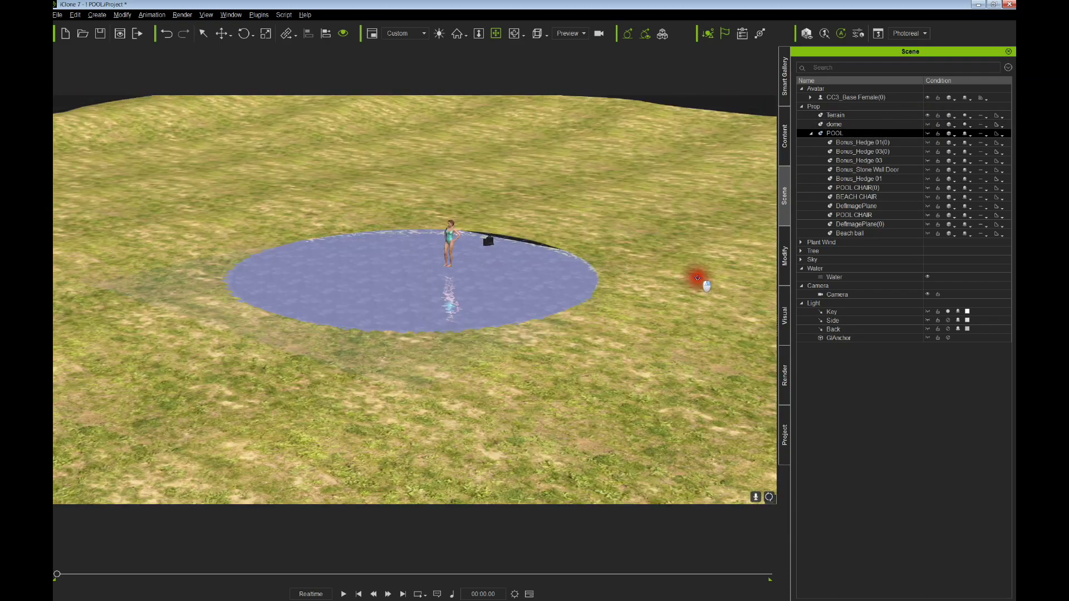
left_click(449, 236)
right_click_drag(450, 238, 461, 206)
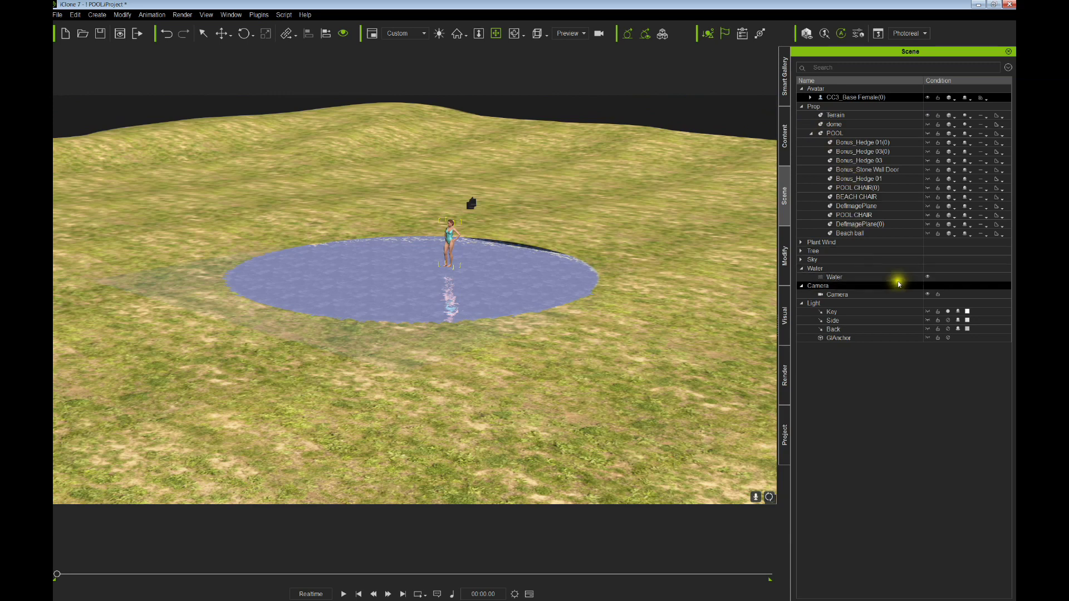
left_click(928, 279)
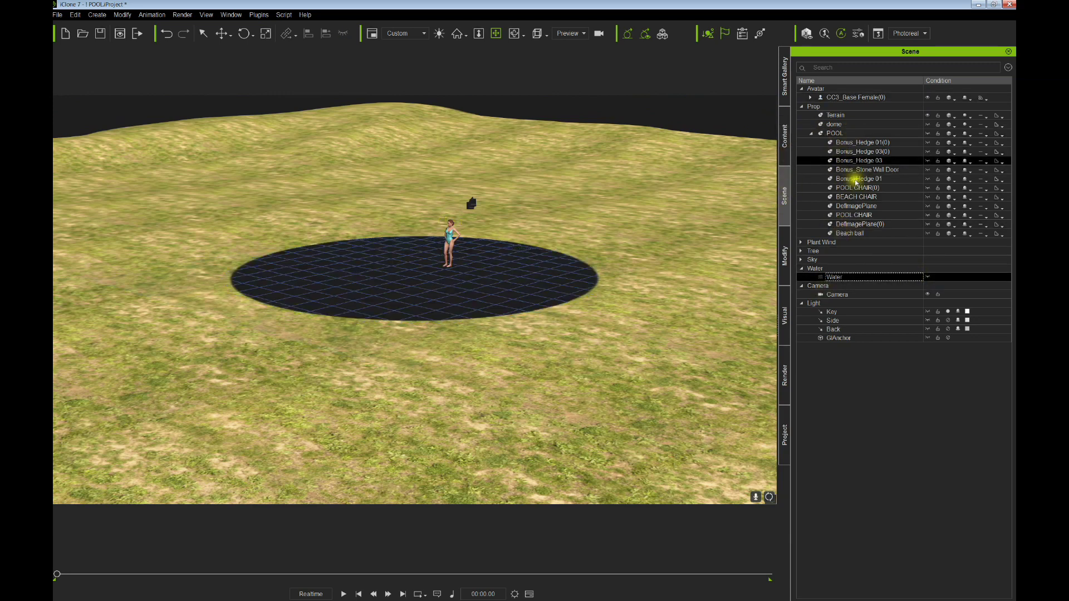
Open the Terrain prop's material texture settings and select its Opacity channel.
left_click(842, 118)
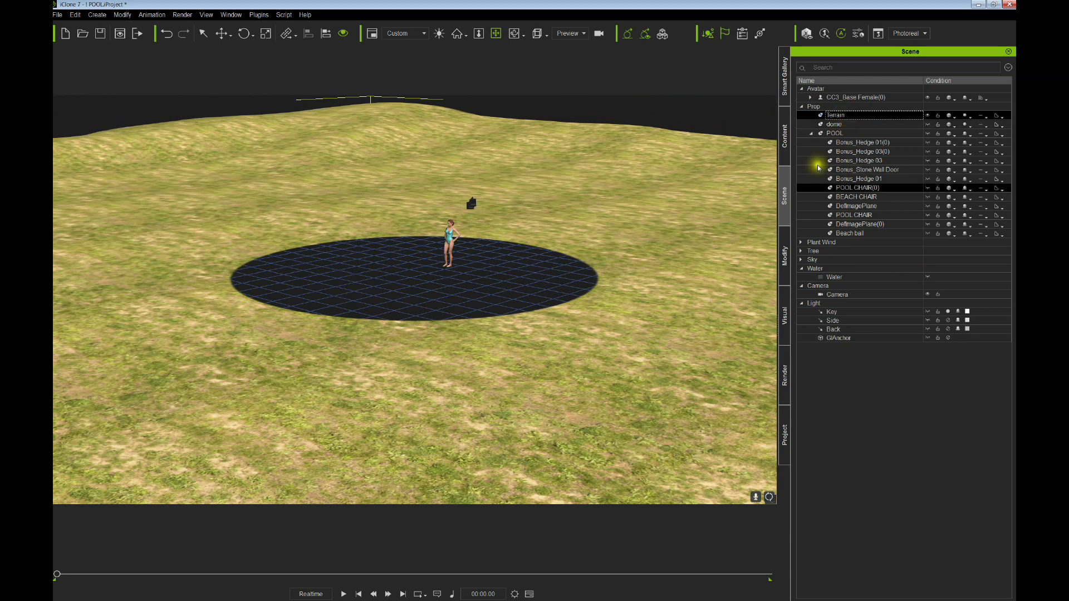
left_click(786, 266)
left_click(838, 67)
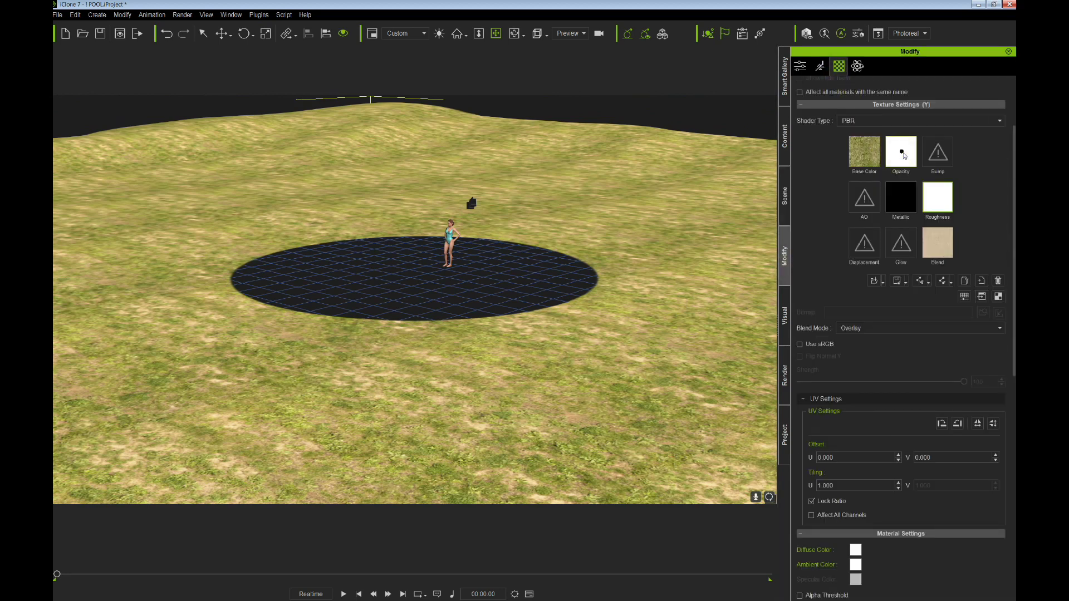
left_click(901, 152)
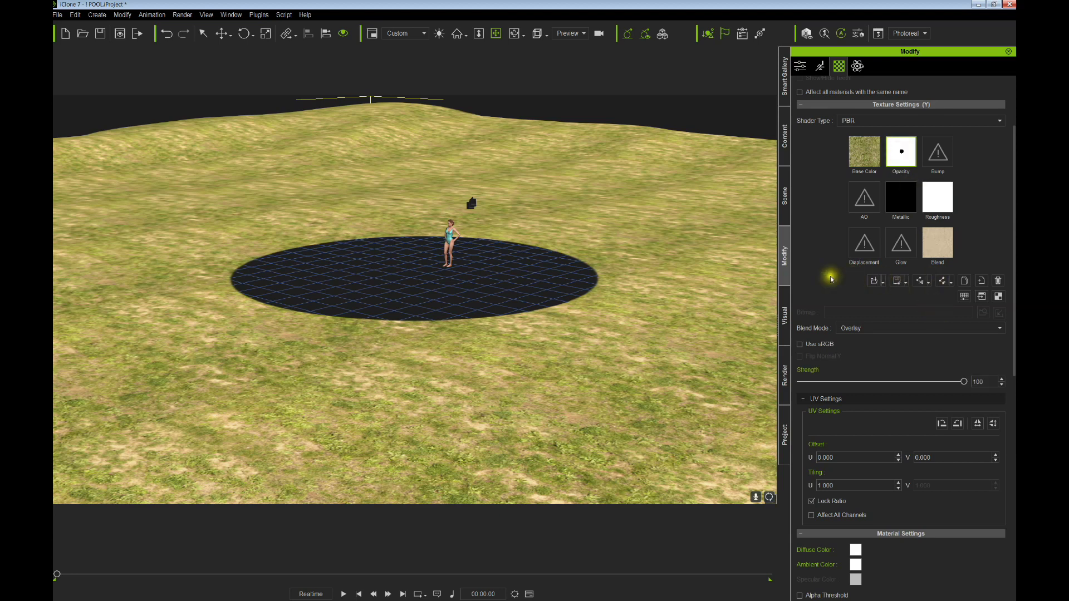
Examine the black-circle opacity mask in Photoshop, and return to iClone to inspect the terrain's Base Color texture.
key("alt+Tab")
key("alt+Tab")
key("alt+Tab")
key("alt+Tab")
key("alt+Tab")
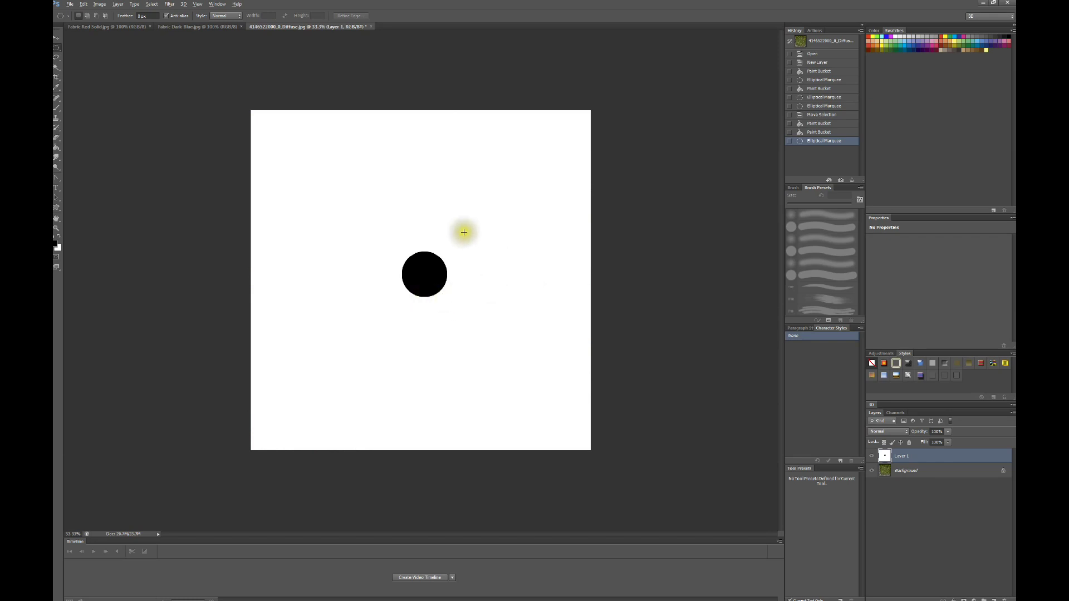
key("alt+Tab")
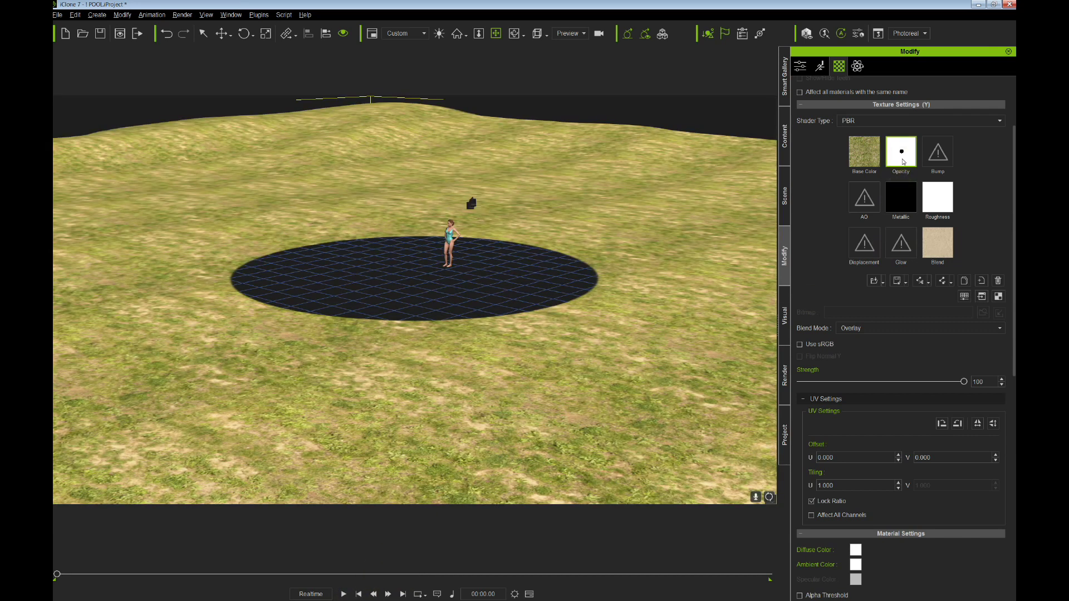
mouse_move(865, 158)
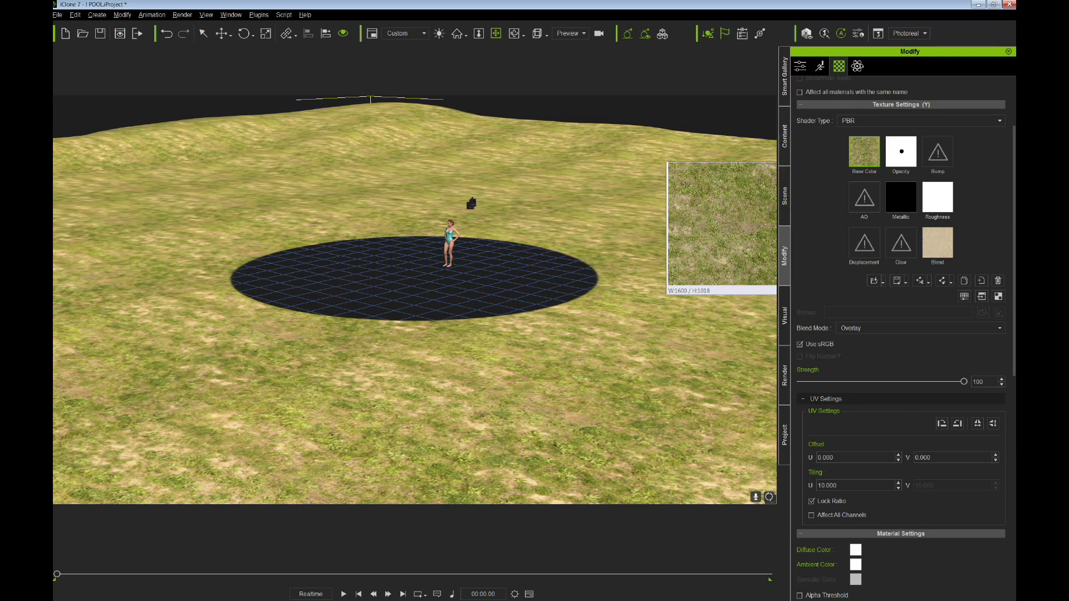
Browse the Mesh_Medium terrain templates in the content library.
left_click(784, 136)
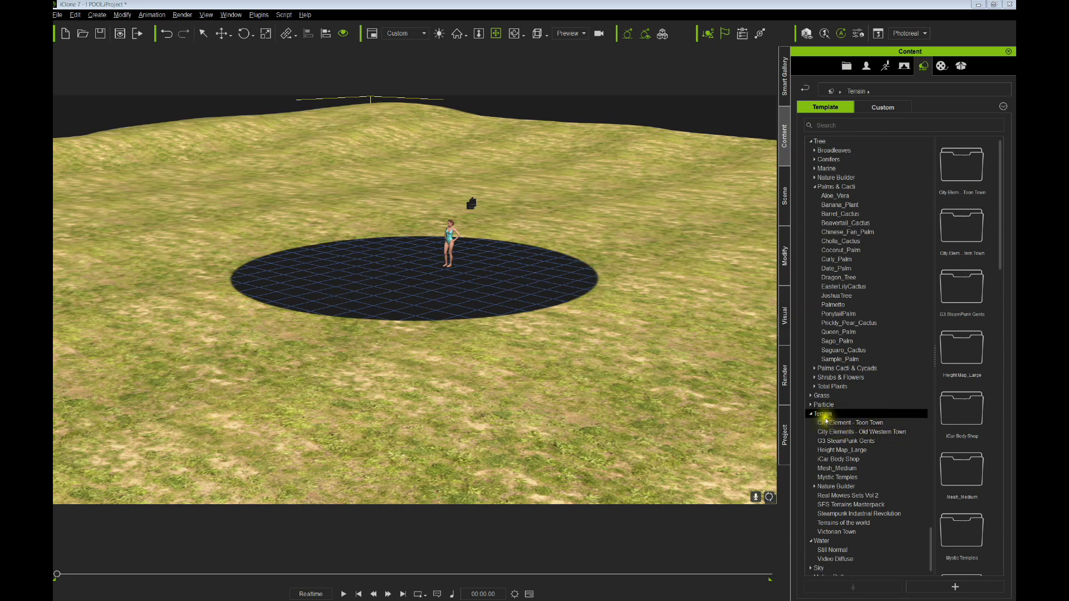
left_click(830, 470)
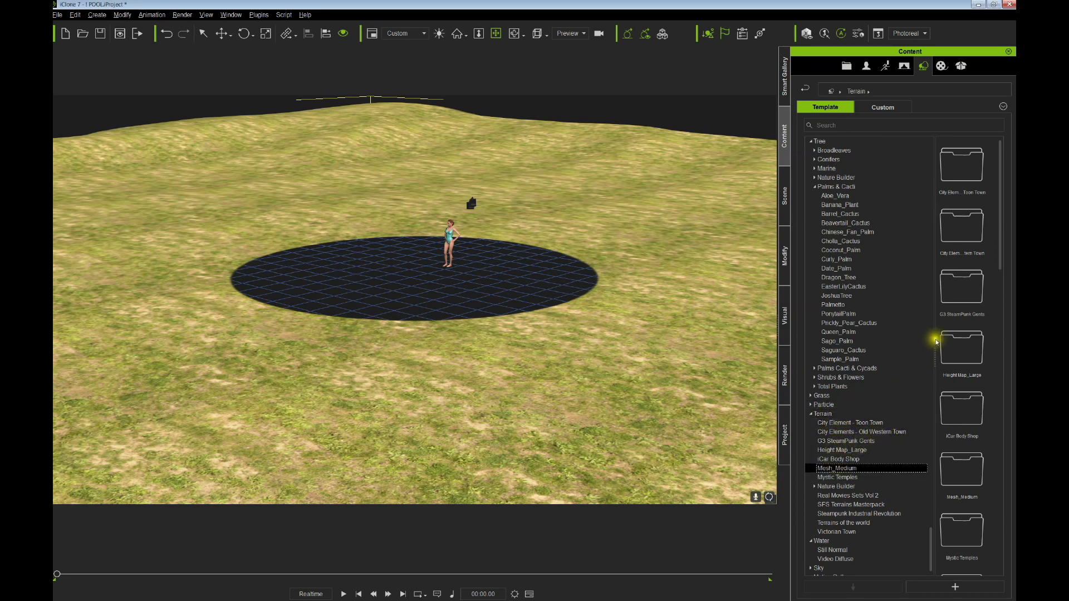
left_click_drag(1000, 259, 983, 341)
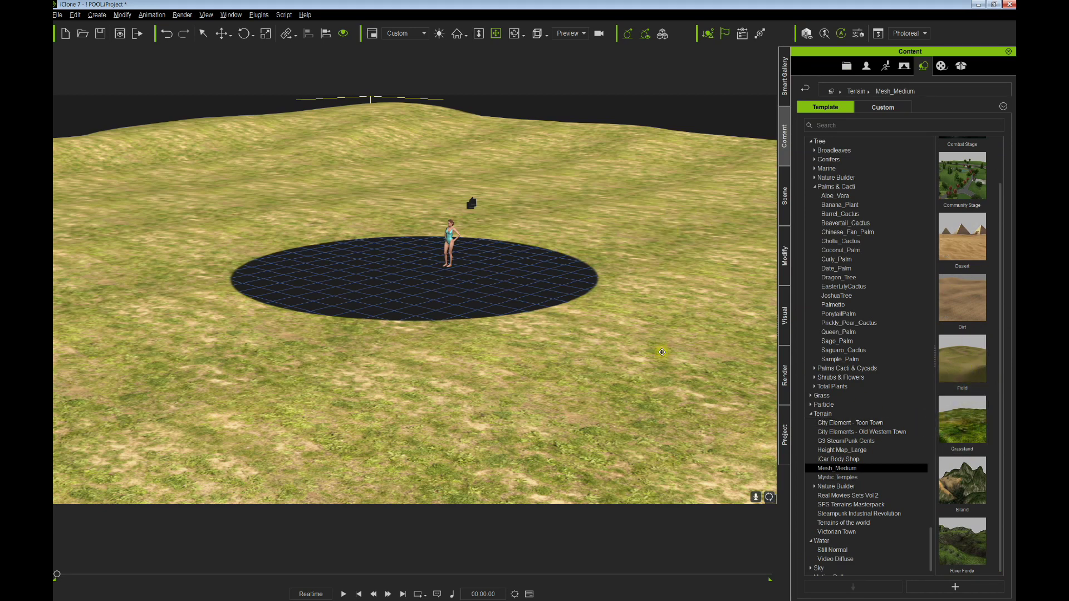
Try the Strength setting of the Base Color texture in the terrain's material settings.
left_click(788, 268)
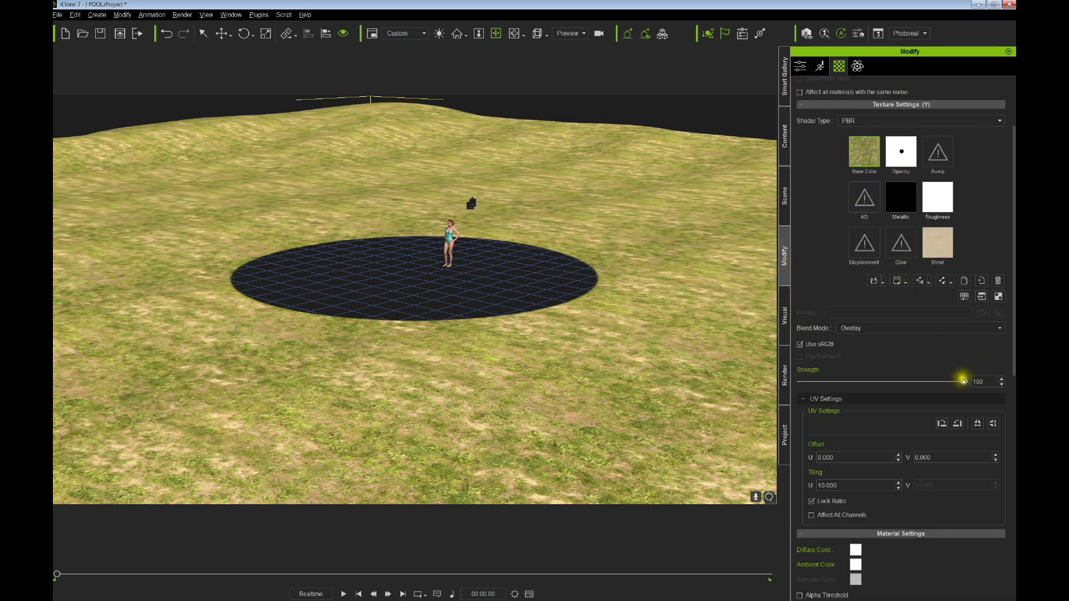
mouse_move(963, 381)
left_mouse_down()
mouse_move(913, 378)
mouse_move(974, 379)
left_mouse_up()
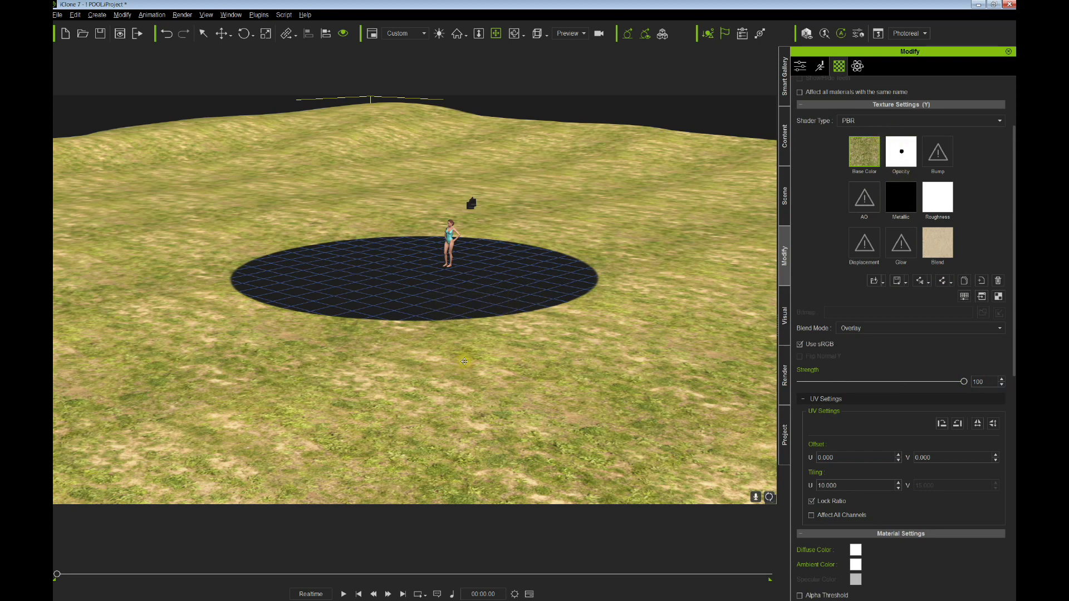
Show the POOL prop again and examine how it fits the terrain hole from several angles.
mouse_move(437, 388)
right_mouse_down()
mouse_move(443, 342)
mouse_move(438, 390)
right_mouse_up()
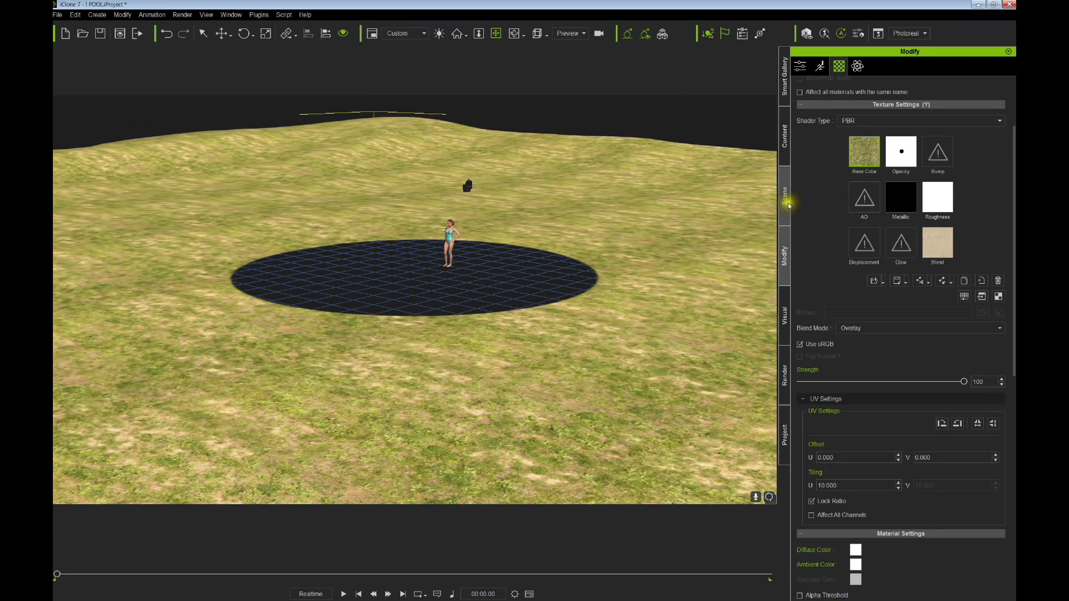
left_click(785, 197)
left_click(834, 133)
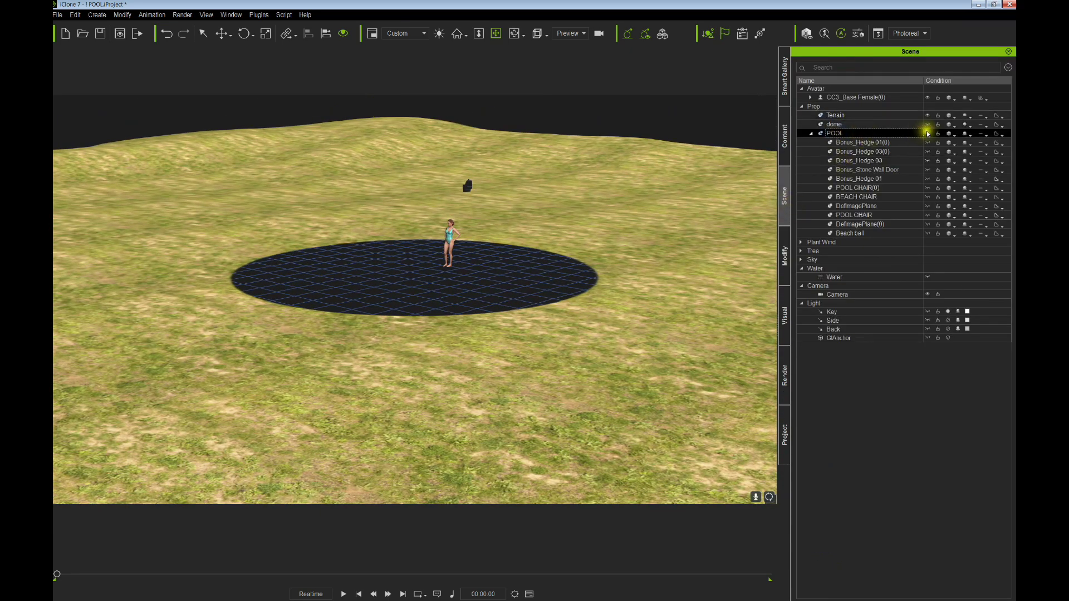
left_click(928, 134)
mouse_move(478, 408)
right_mouse_down()
mouse_move(470, 370)
mouse_move(484, 382)
mouse_move(479, 412)
right_mouse_up()
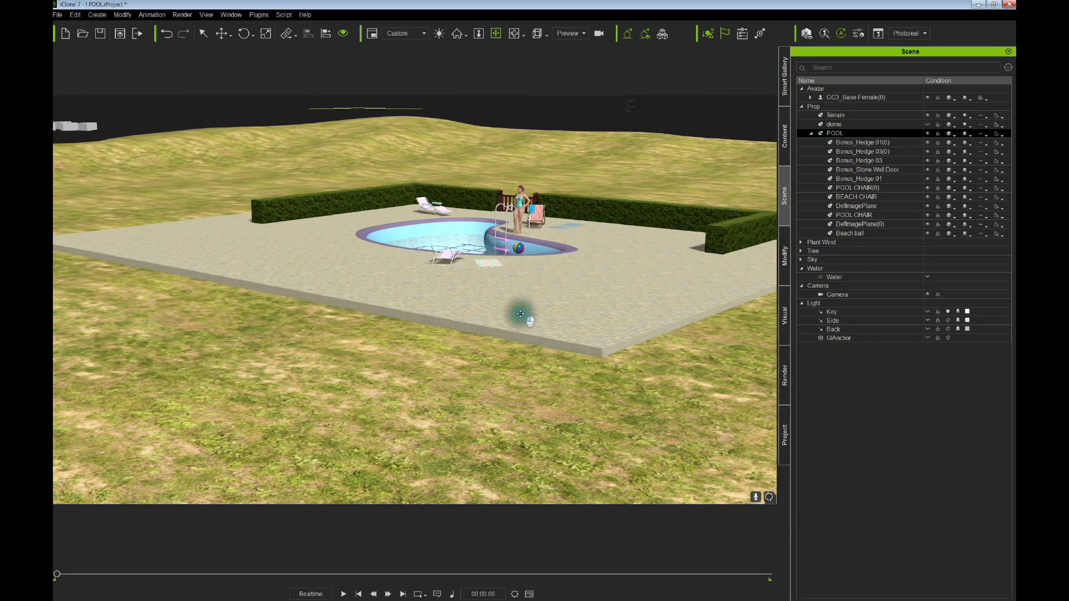
left_click(519, 197)
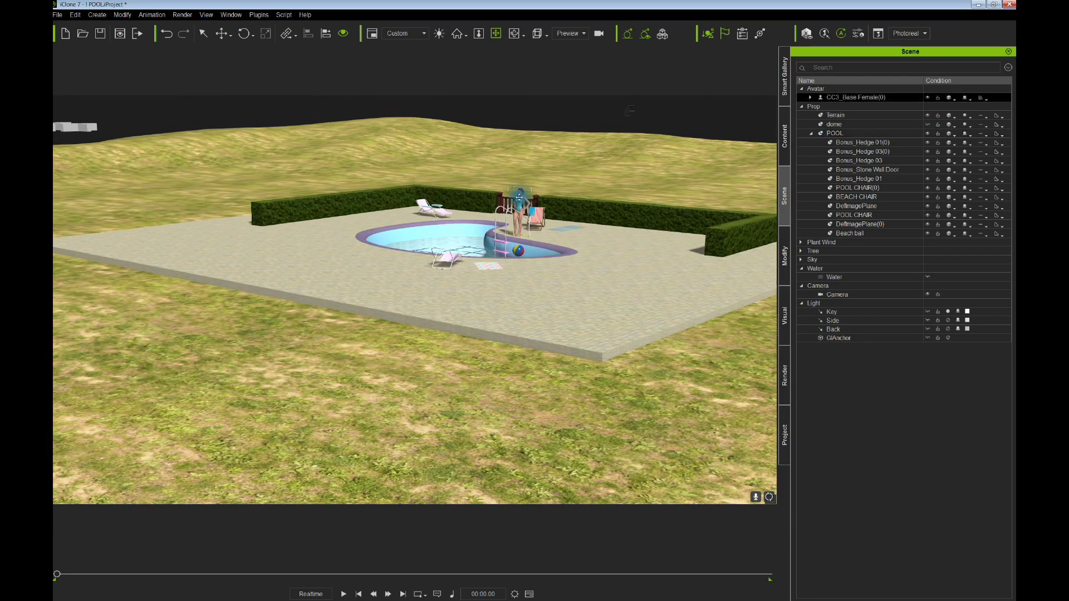
right_click_drag(507, 297, 539, 401)
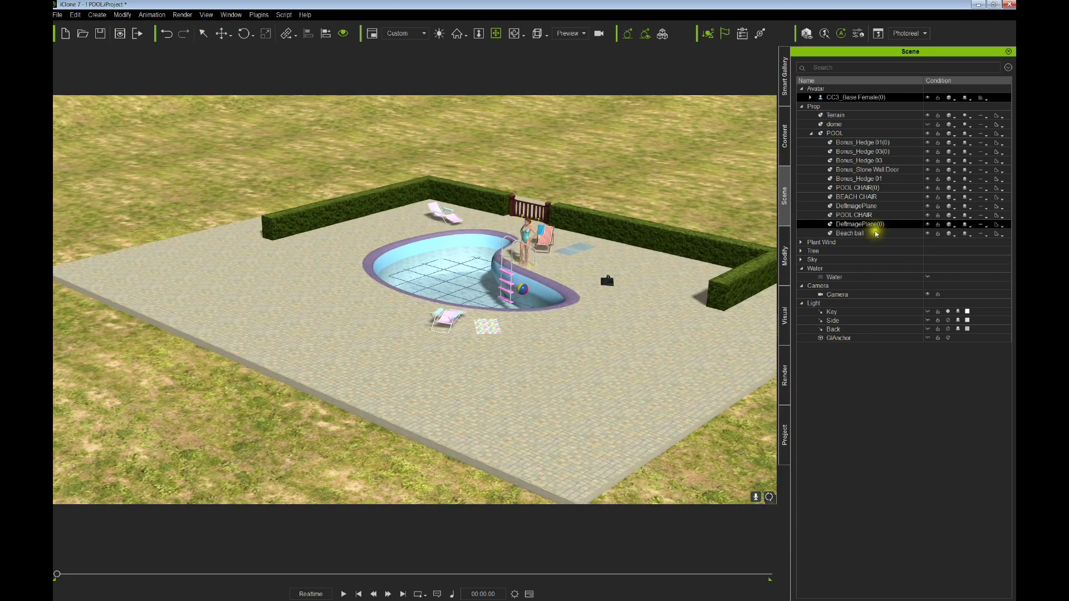
Hide the POOL prop and the female avatar.
left_click(927, 133)
left_click(925, 114)
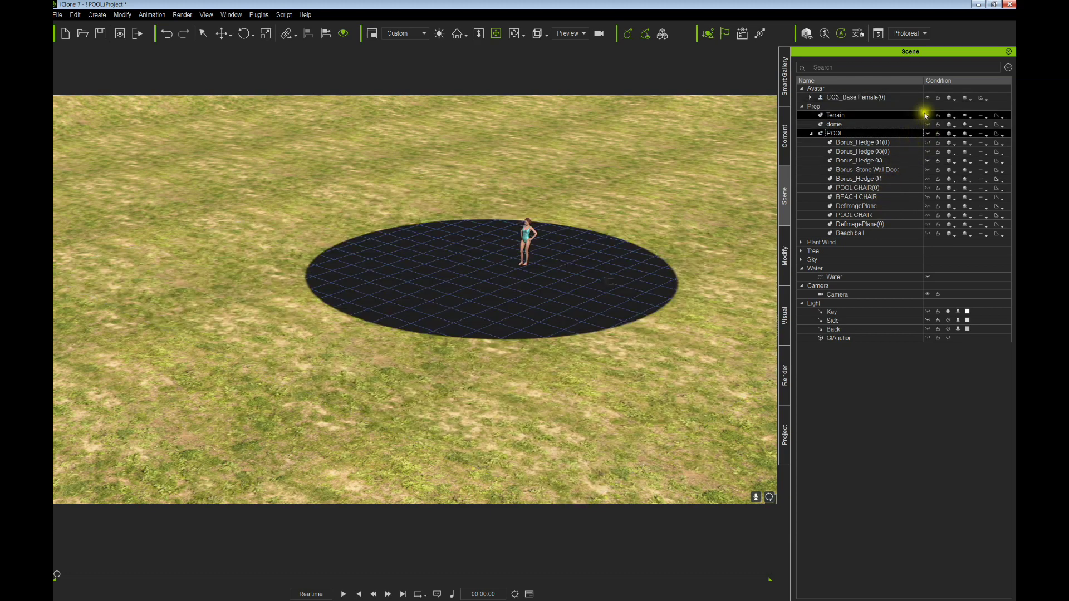
left_click(927, 98)
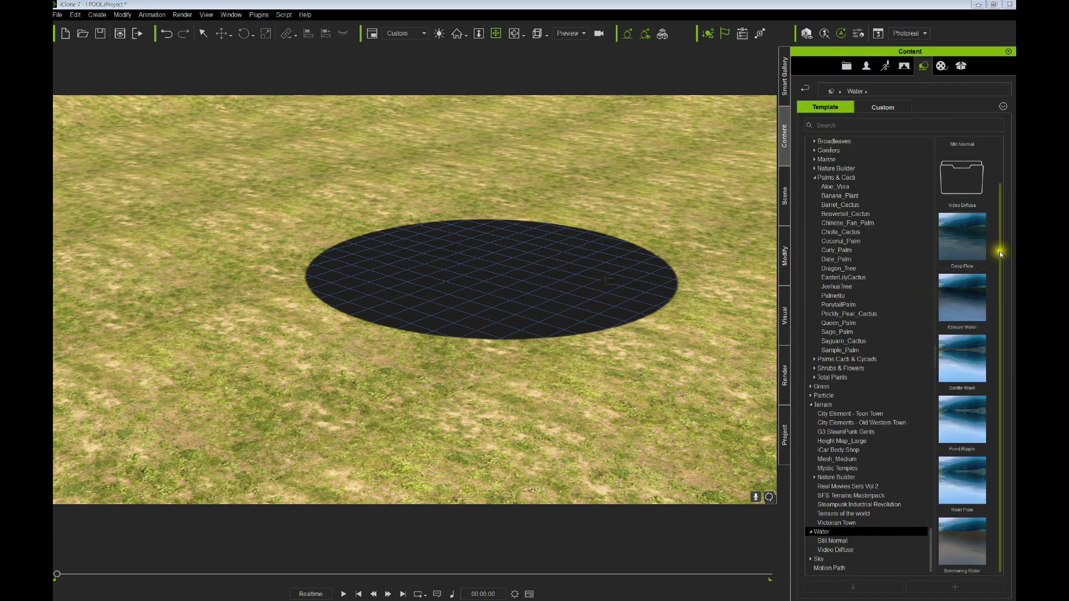
Browse the water templates and add the Spring Water template from the Video Diffuse folder to the scene.
left_click_drag(1000, 254, 996, 289)
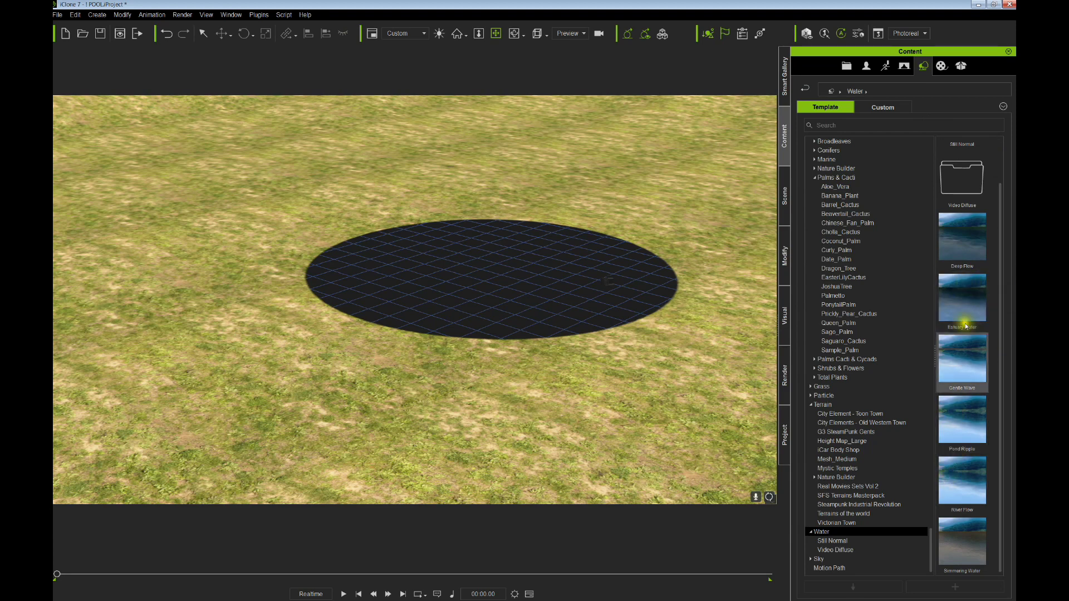
mouse_move(997, 418)
left_mouse_down()
mouse_move(991, 359)
mouse_move(993, 418)
left_mouse_up()
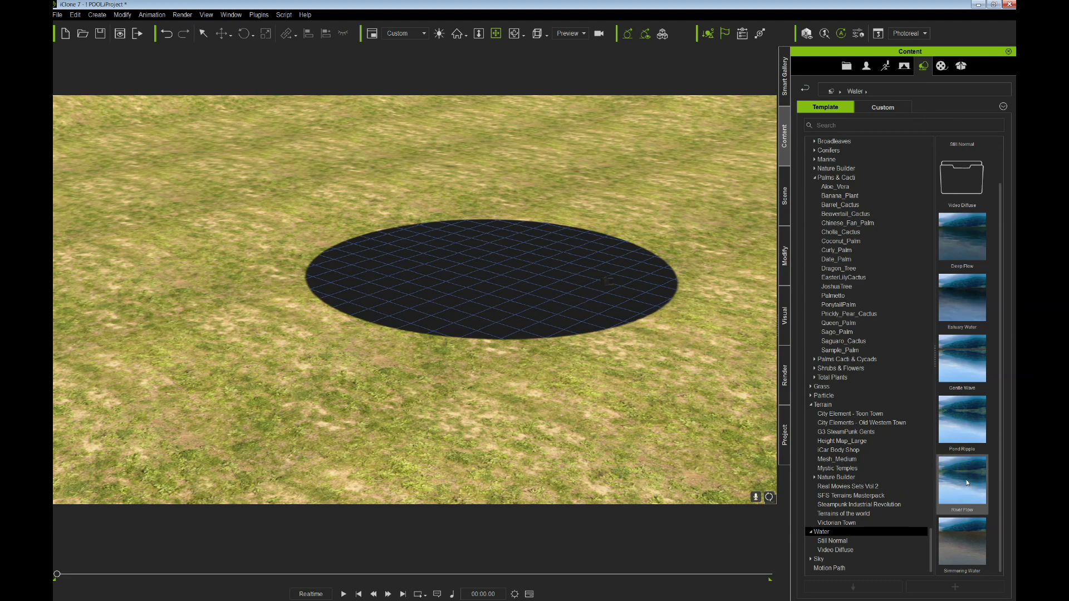
mouse_move(962, 388)
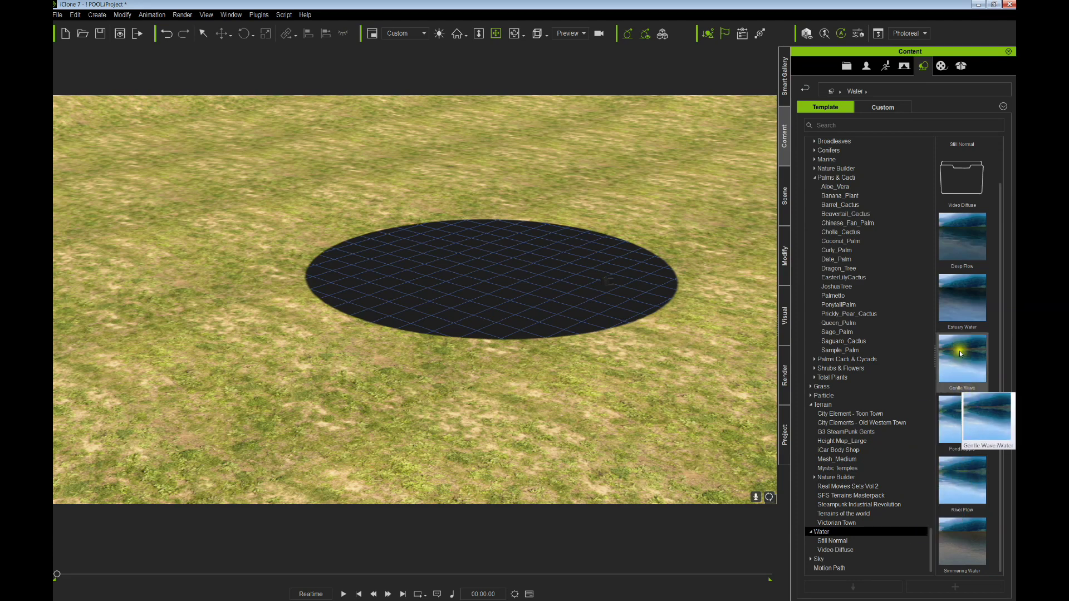
mouse_move(973, 319)
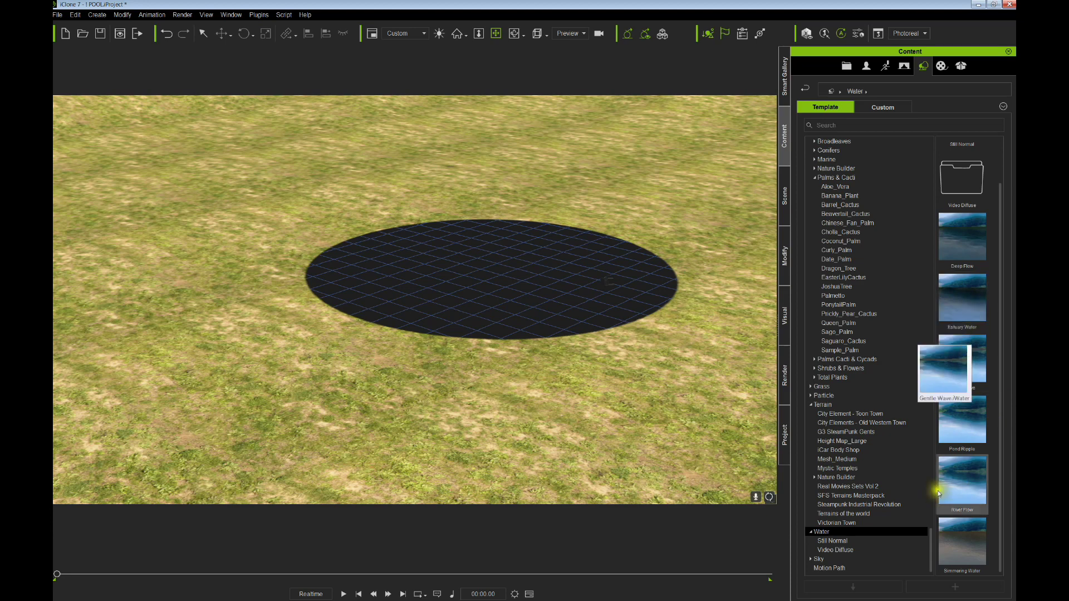
left_click(835, 550)
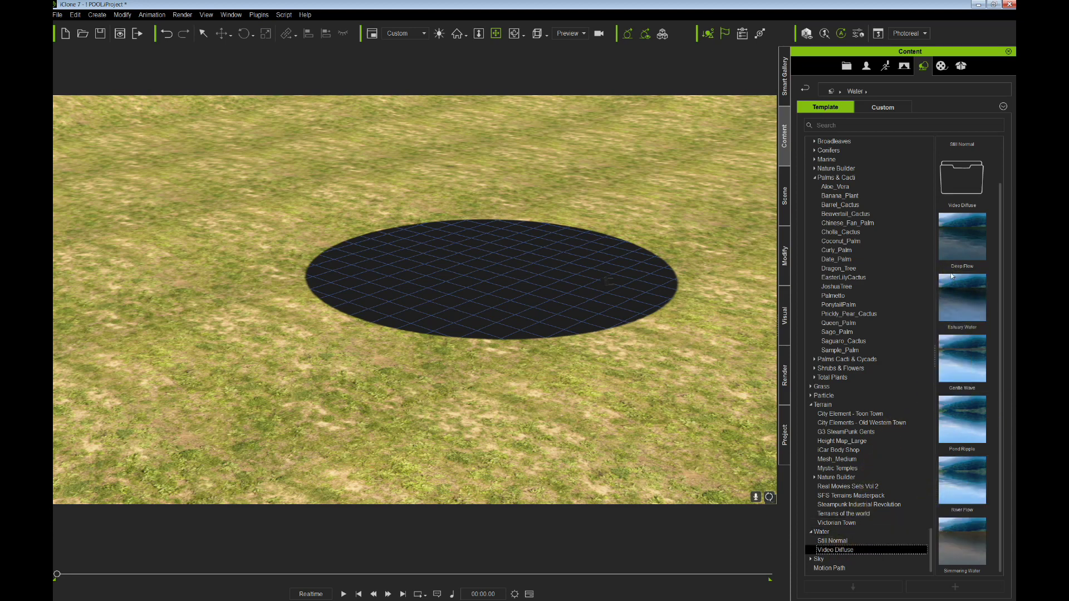
double_click(967, 238)
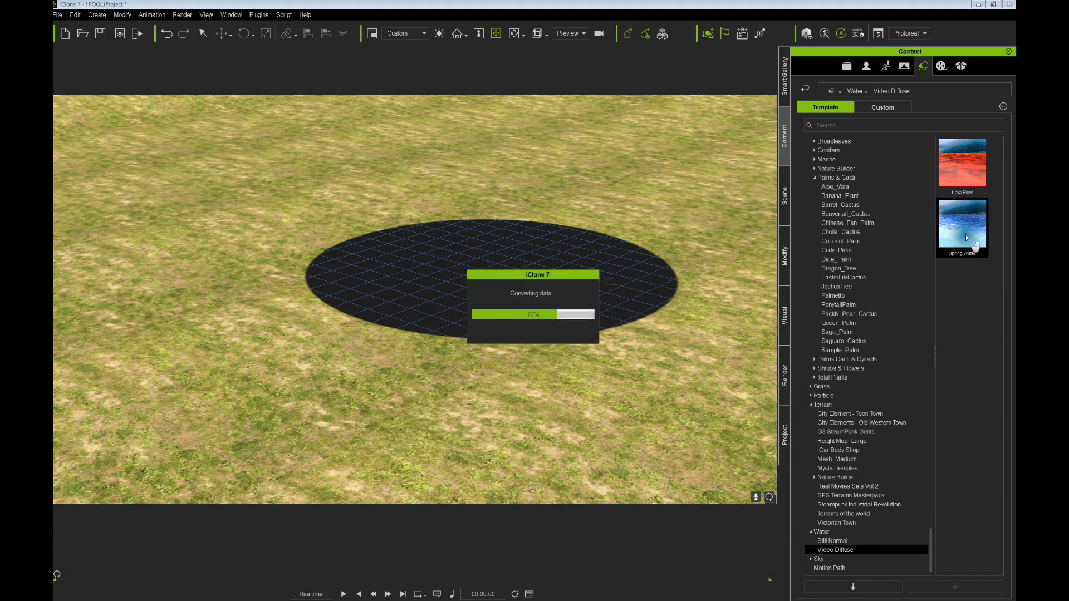
Hide the Terrain prop so that only the water surface is shown.
left_click(785, 199)
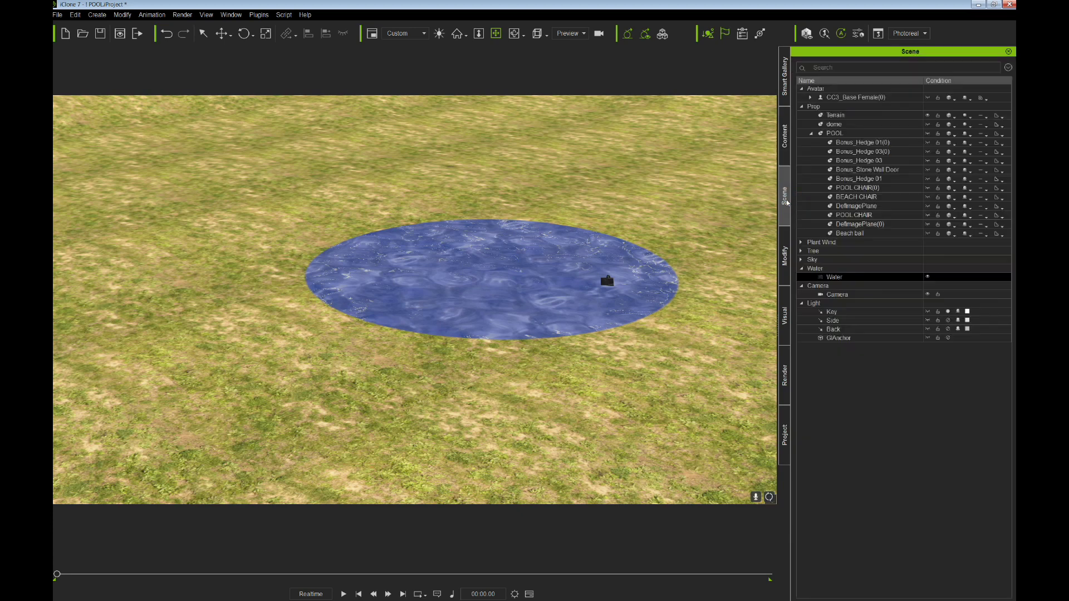
left_click(923, 116)
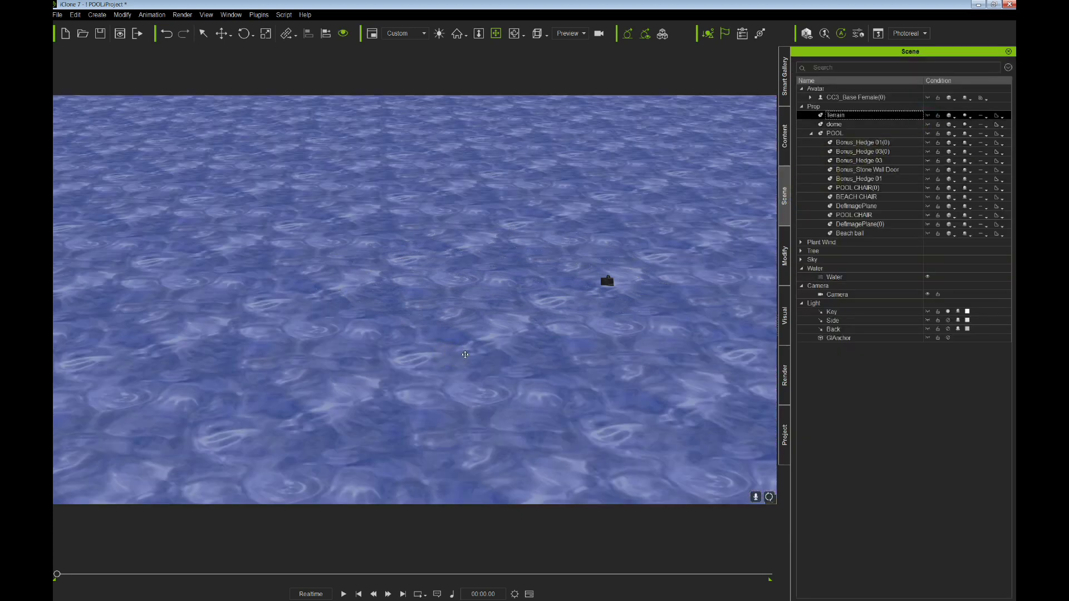
scroll(465, 355, "down", 5)
scroll(465, 355, "up", 3)
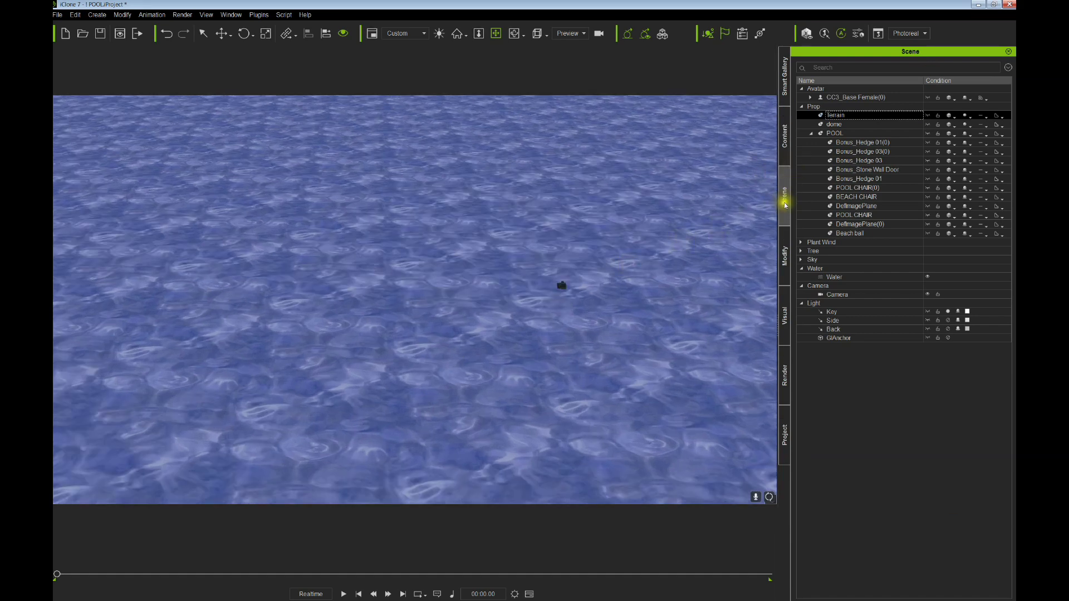
Select the Water object and set its Water Size to 30.
left_click(784, 256)
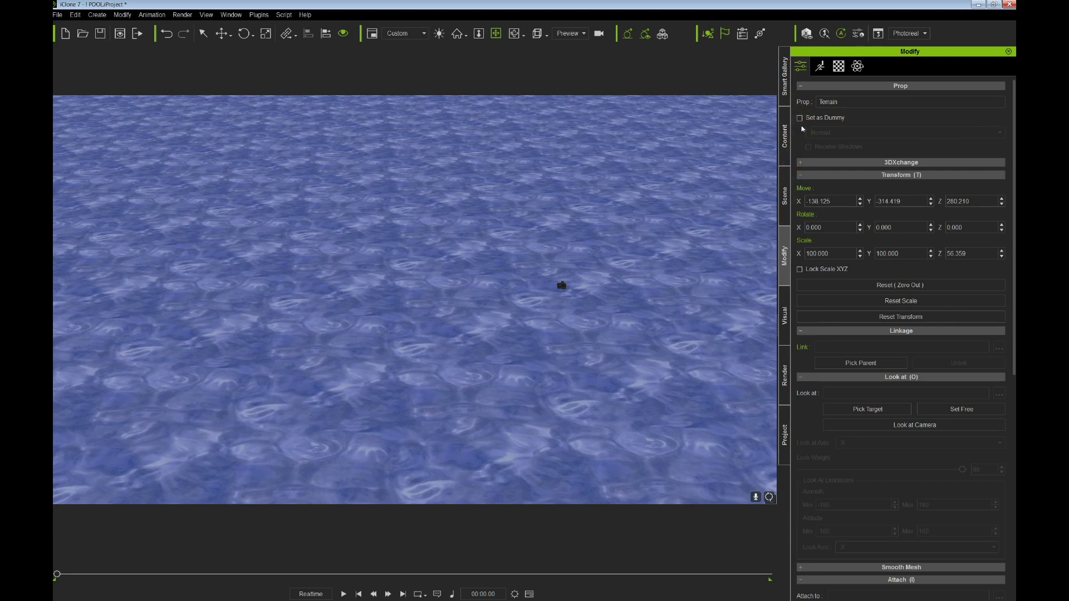
left_click(785, 196)
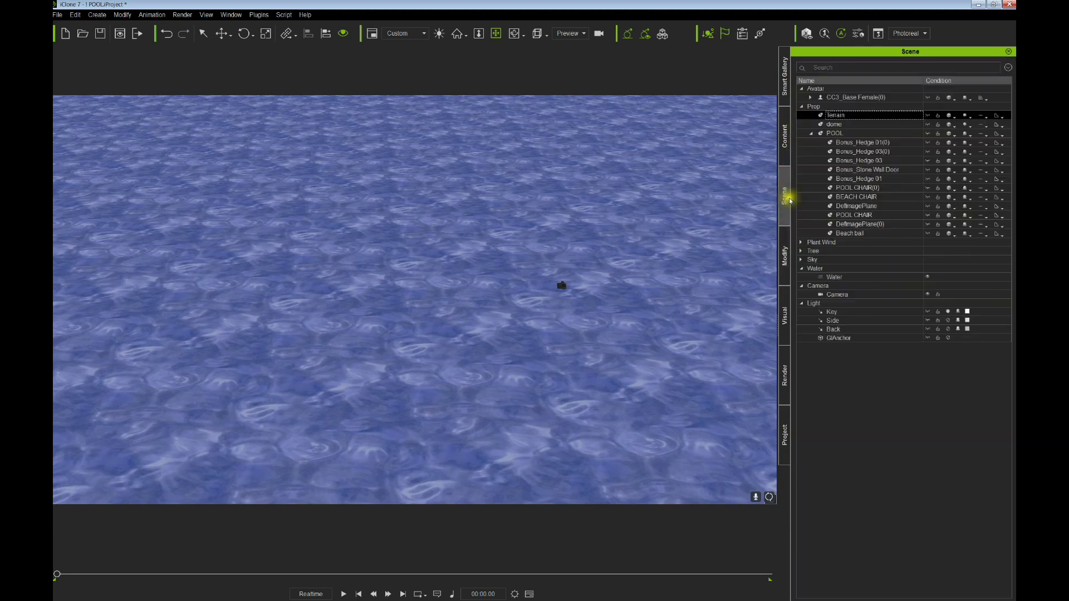
left_click(840, 278)
left_click(786, 263)
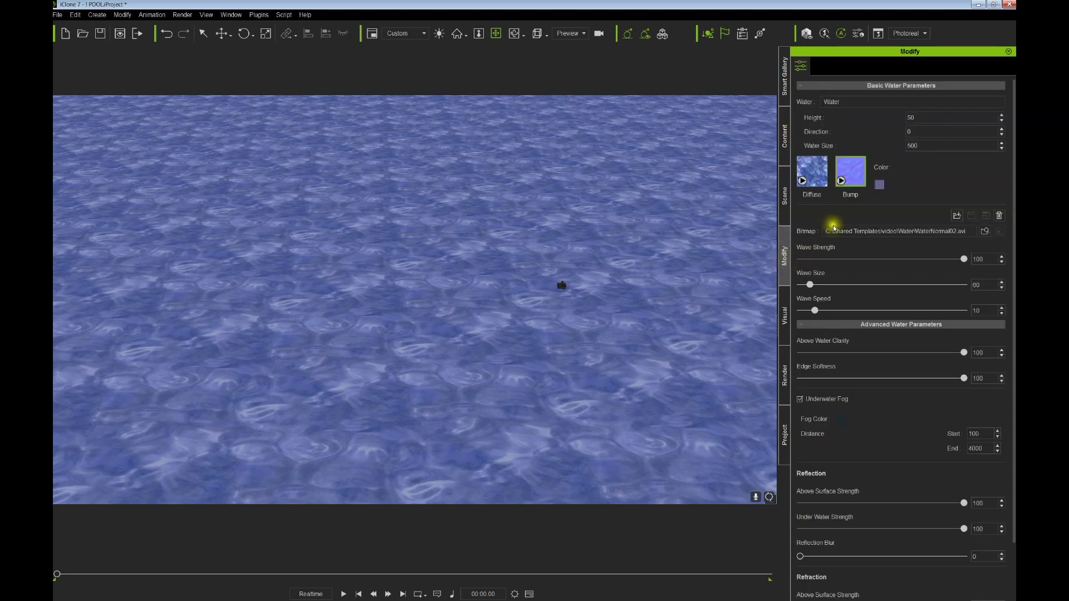
double_click(895, 147)
key("Return")
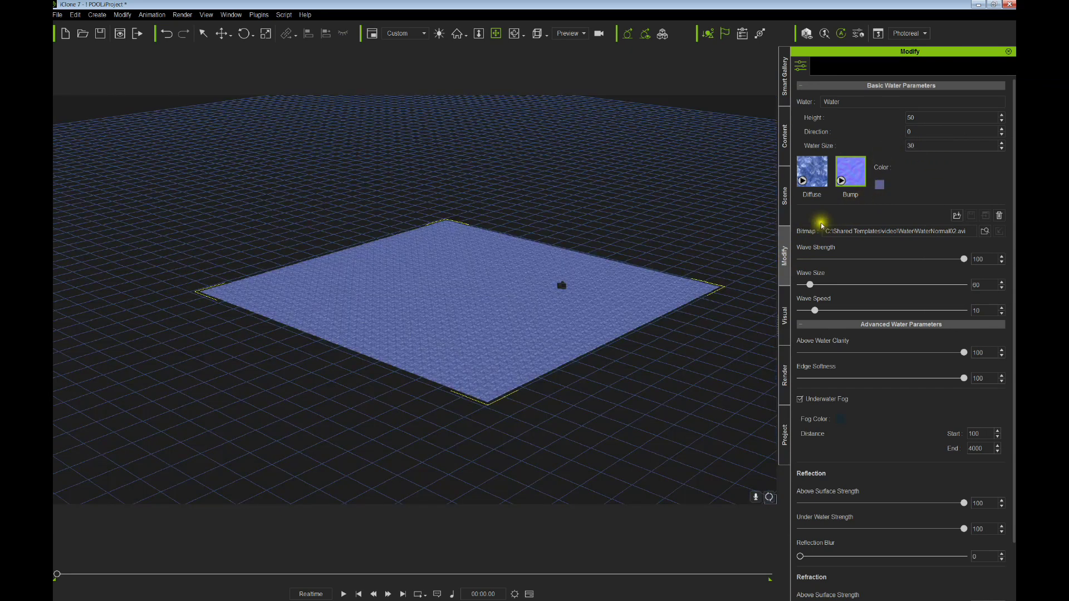
Set the water's Bump to wave strength 62, wave size 435 and wave speed 1, and the Diffuse wave size to 398.
scroll(542, 323, "up", 5)
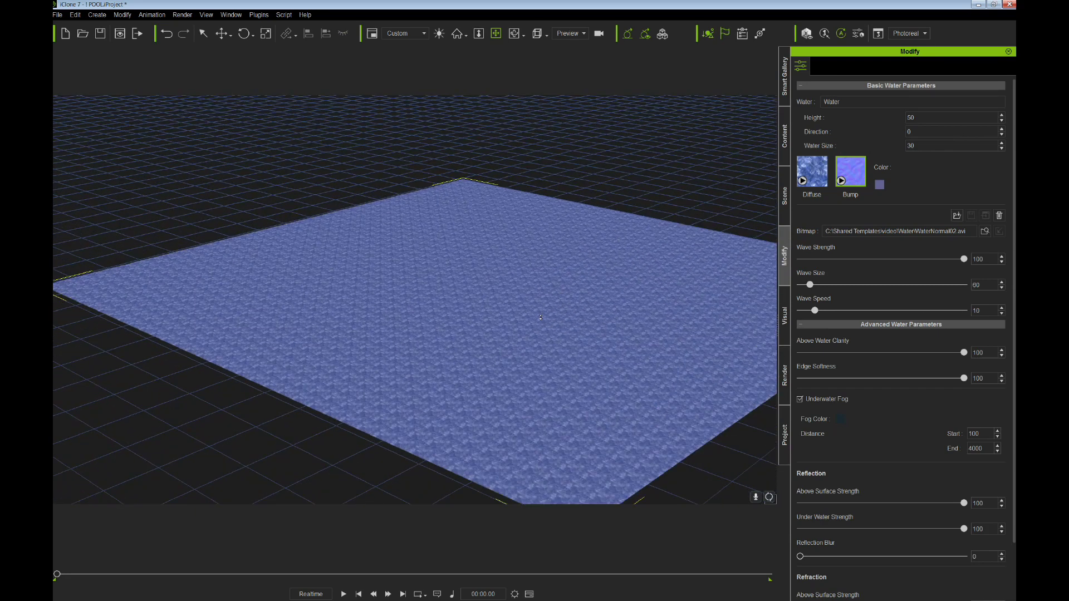
scroll(540, 318, "up", 3)
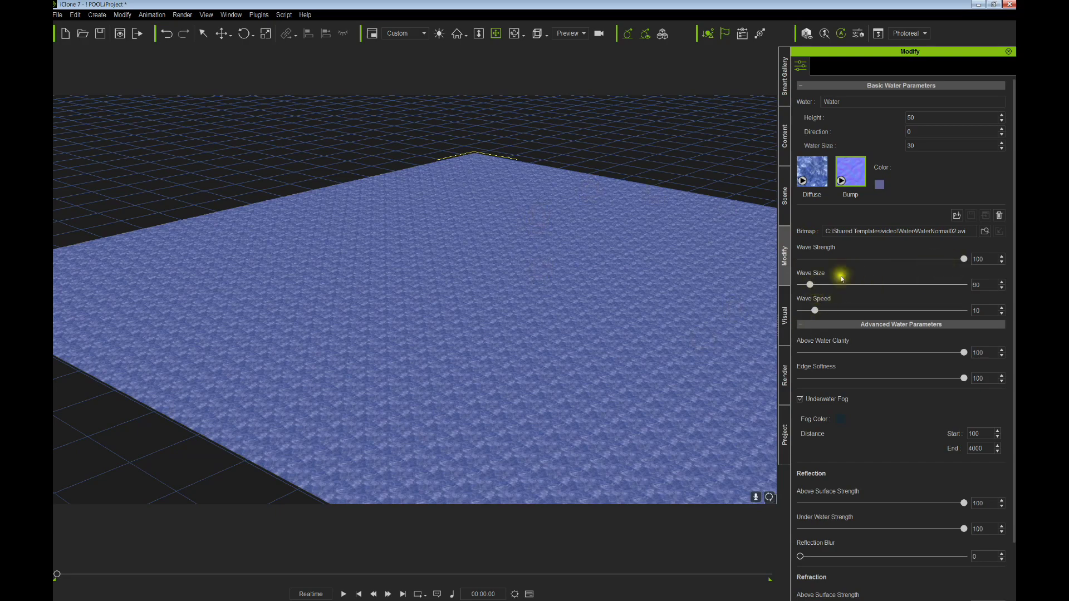
left_click_drag(811, 284, 871, 284)
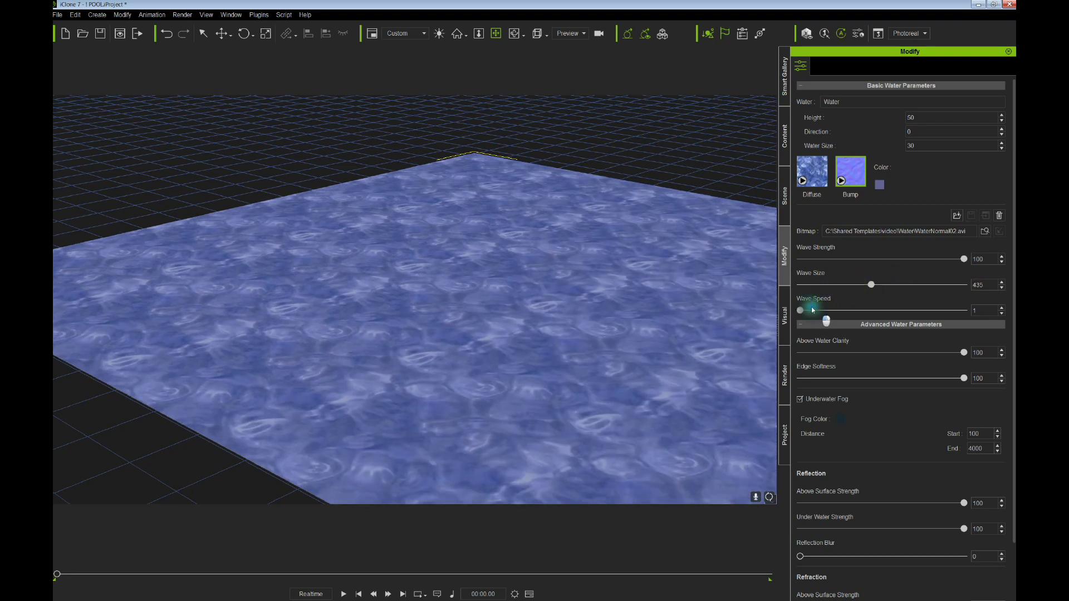
left_click_drag(964, 259, 935, 259)
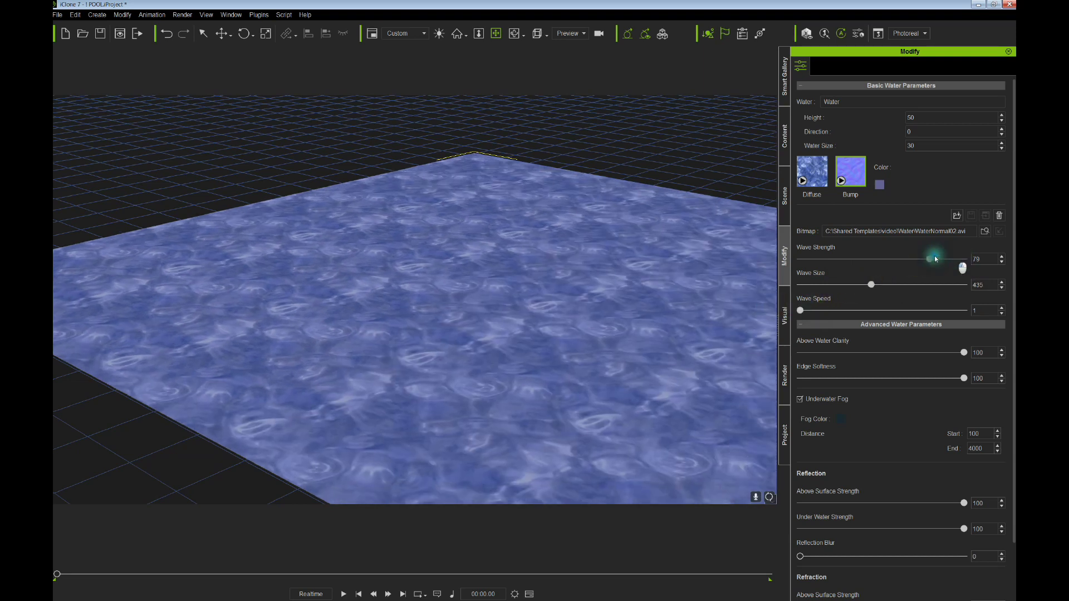
left_click_drag(827, 259, 902, 259)
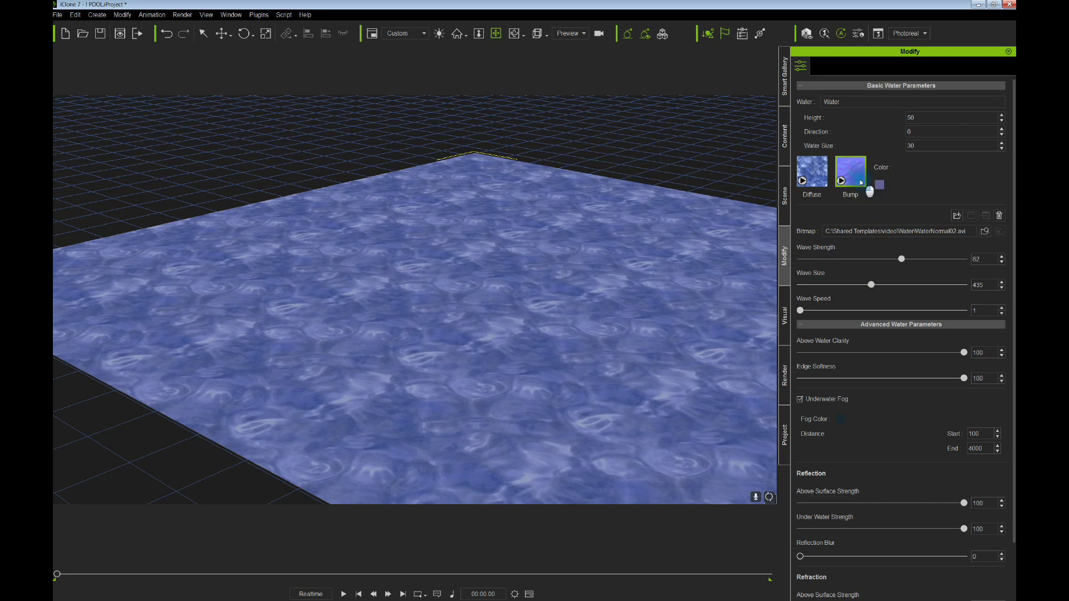
left_click(812, 172)
mouse_move(866, 284)
left_mouse_down()
mouse_move(854, 285)
mouse_move(875, 285)
mouse_move(865, 285)
left_mouse_up()
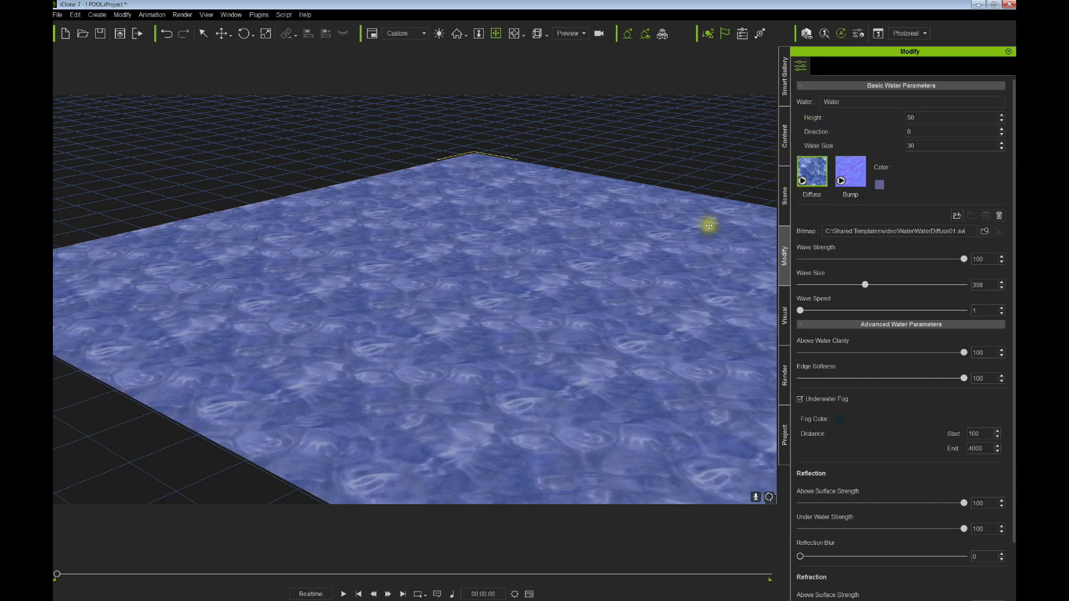
Play the water animation, return to the first frame, and turn off Underwater Fog.
key("space")
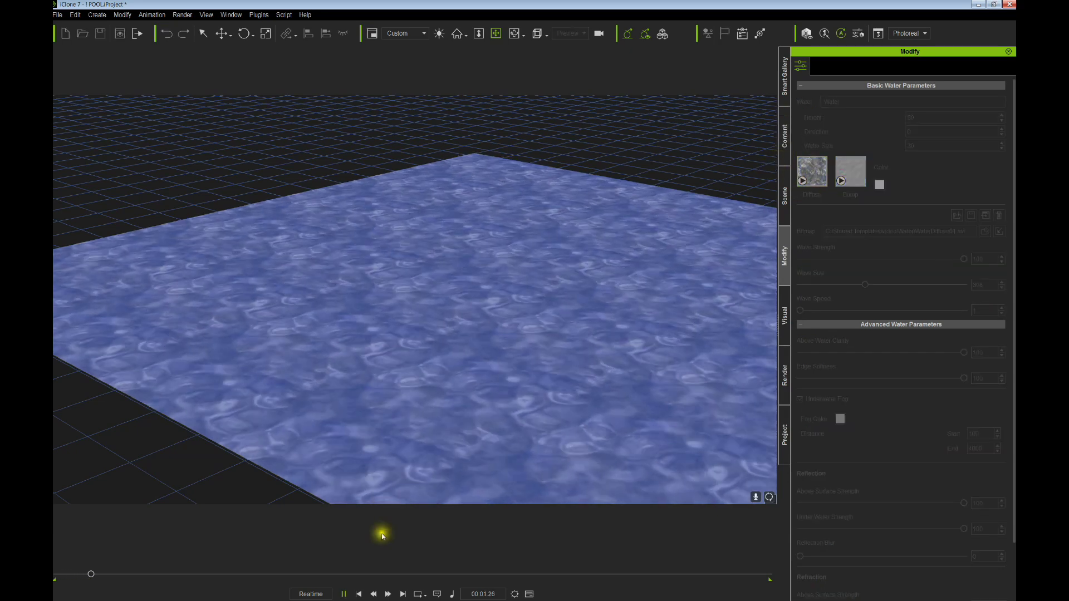
left_click(359, 594)
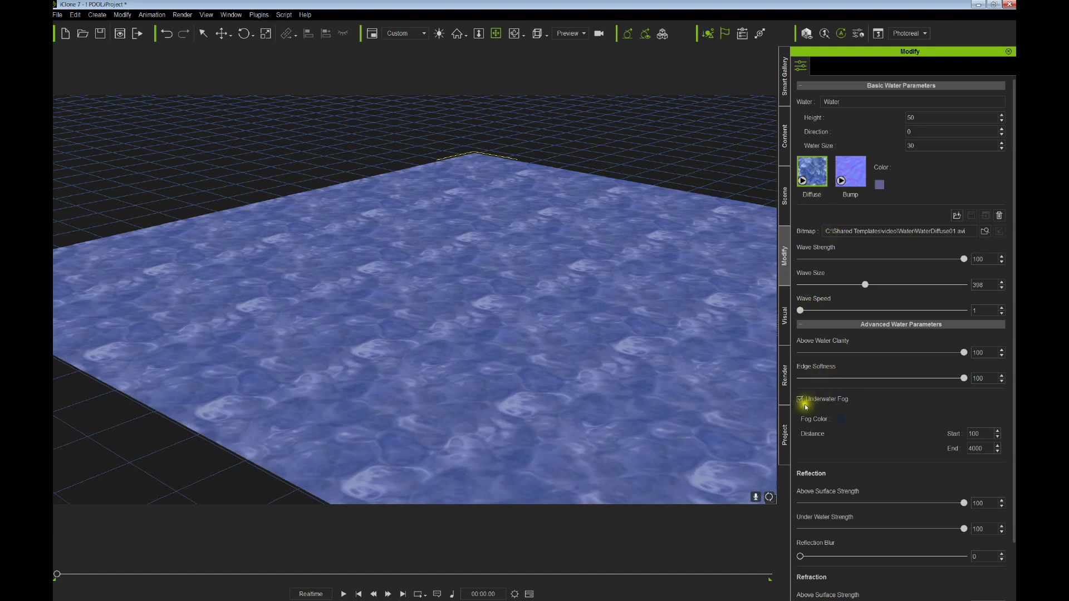
left_click(800, 399)
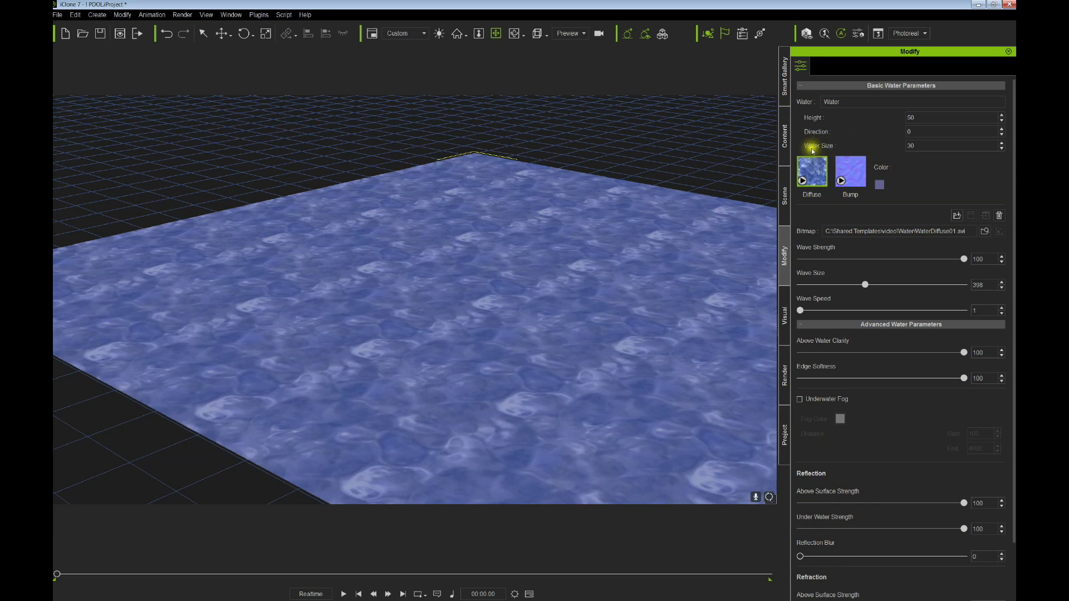
Show the Terrain, the POOL prop and the female avatar again, and view the pool closer from above.
left_click(782, 173)
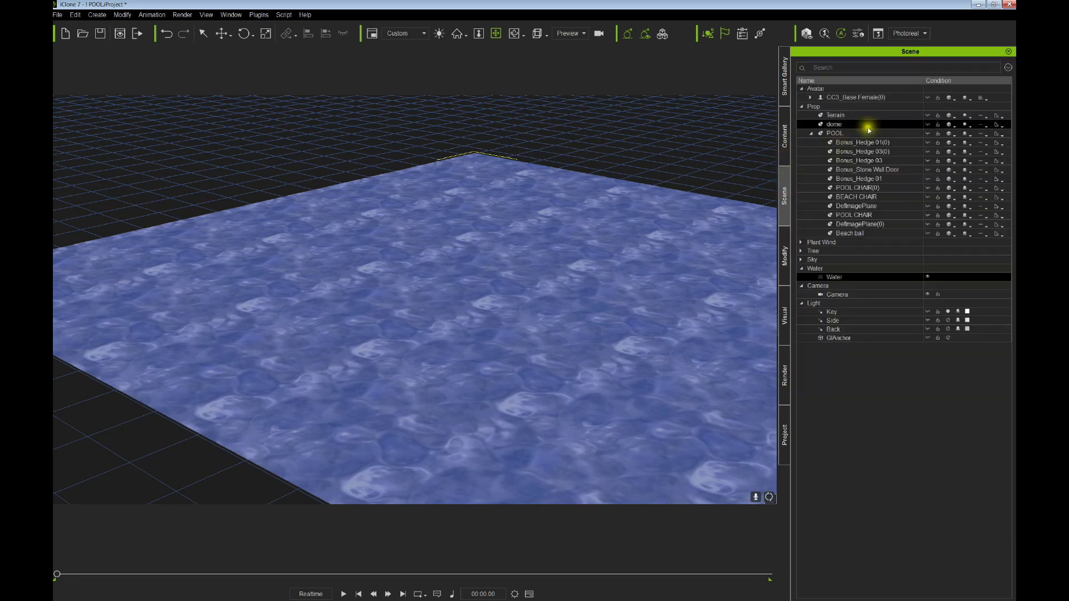
left_click(927, 115)
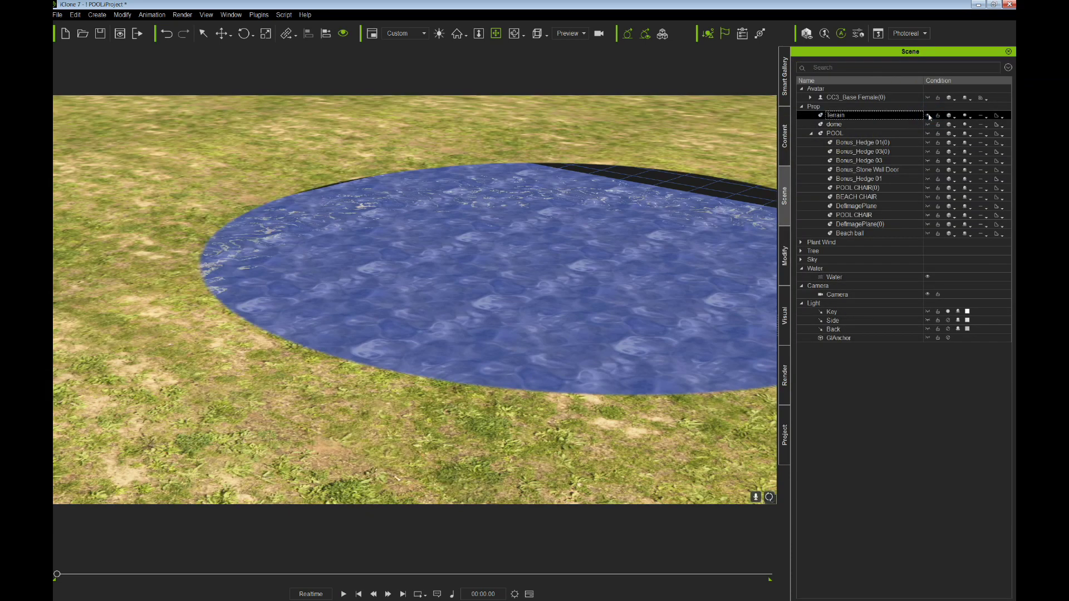
left_click(927, 133)
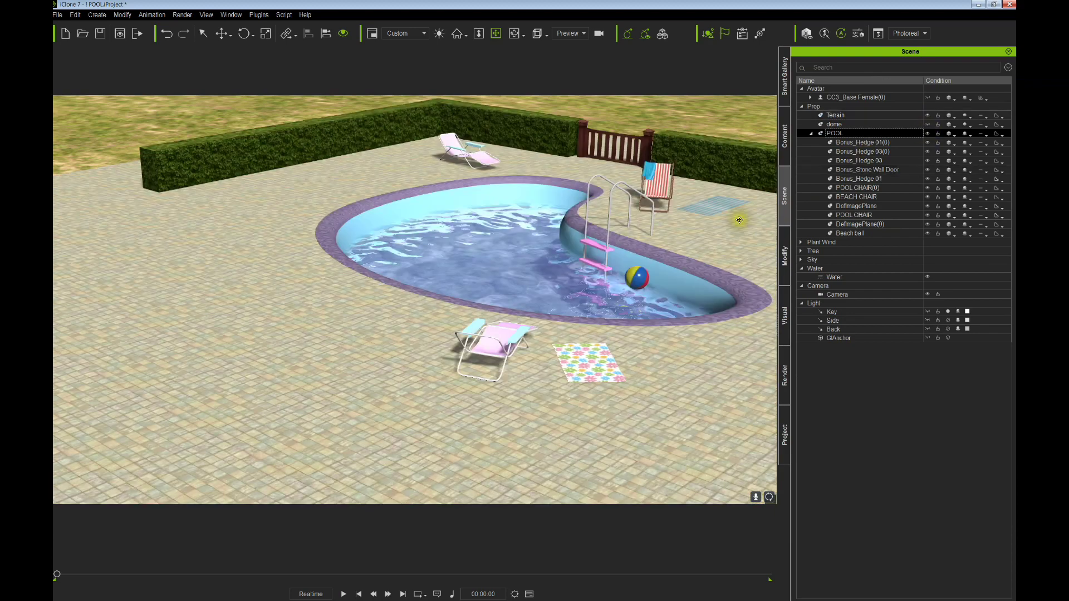
left_click_drag(586, 324, 583, 329)
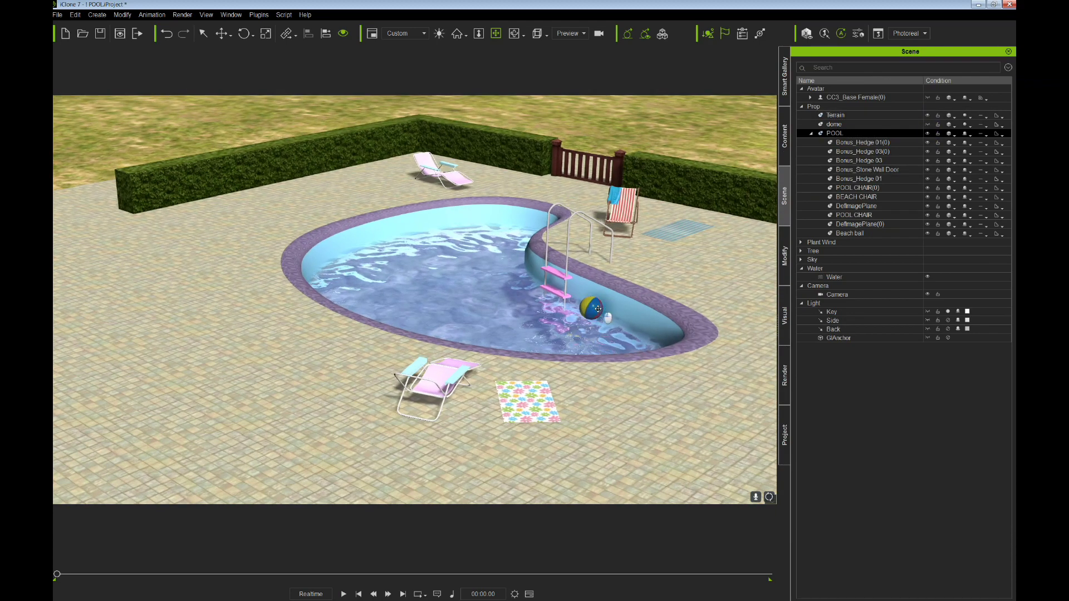
left_click(933, 98)
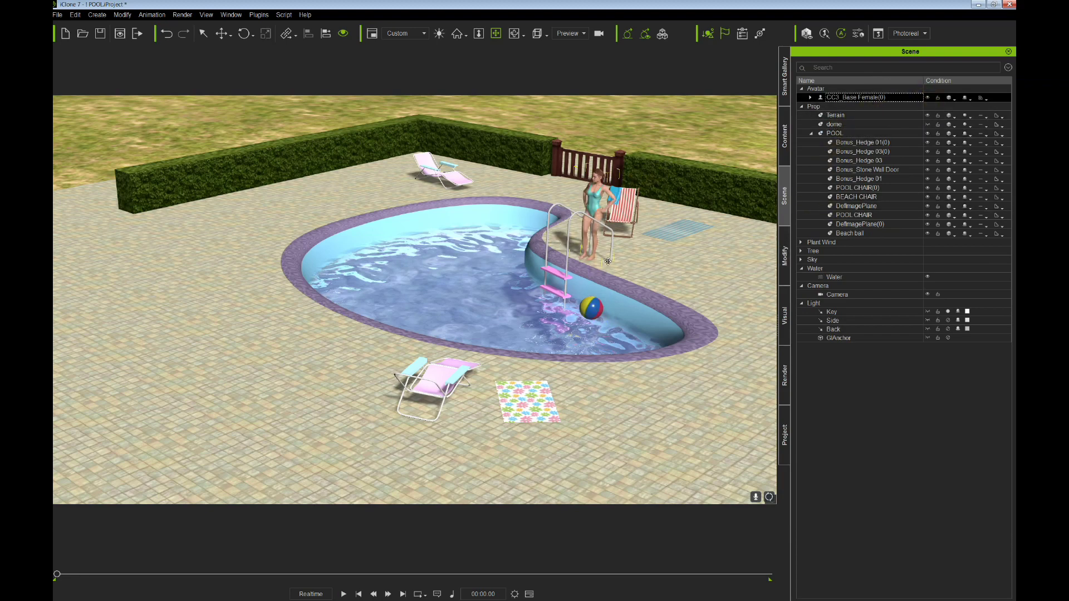
right_click_drag(597, 259, 612, 315)
left_click_drag(588, 288, 616, 254)
Raise the Water object's Height to 88 to fill the pool, and view the waterline from a lower angle.
left_click(835, 133)
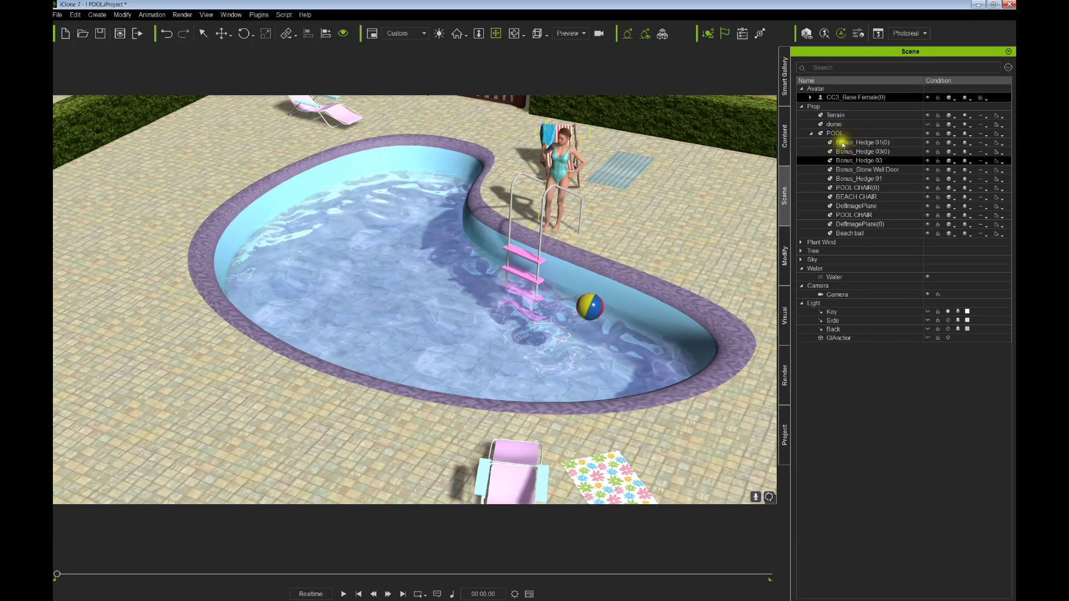
left_click(834, 276)
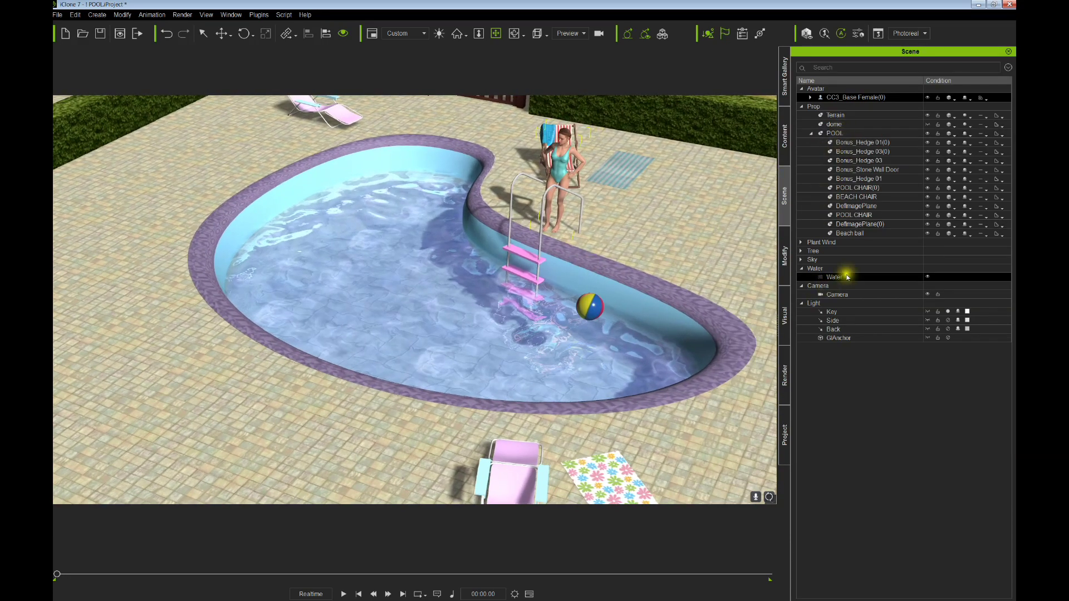
left_click(784, 253)
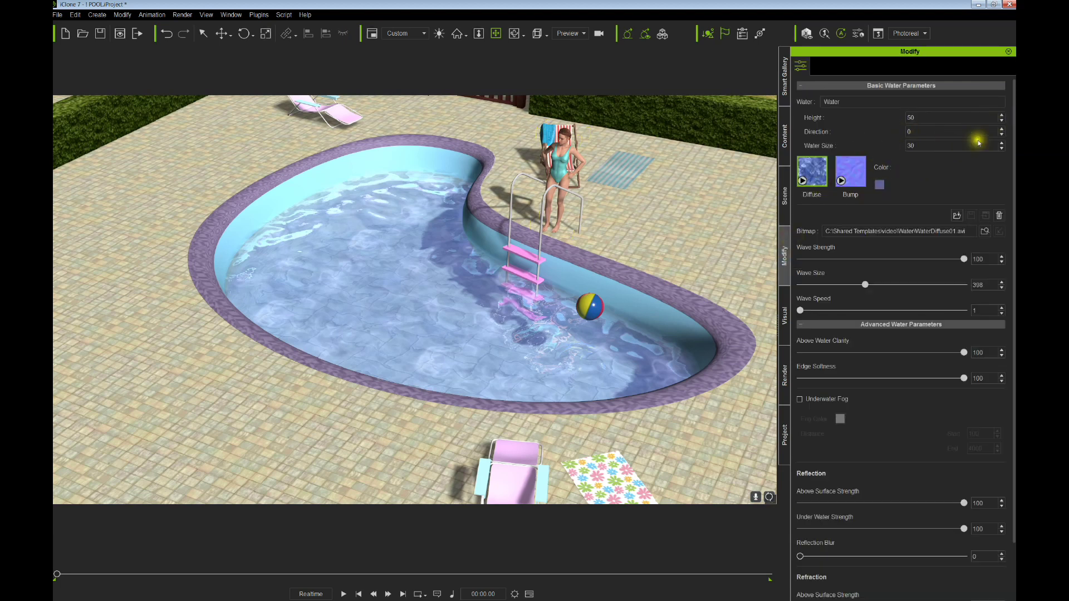
left_click(1001, 115)
left_click(1001, 115)
left_click(1002, 116)
left_click(1002, 115)
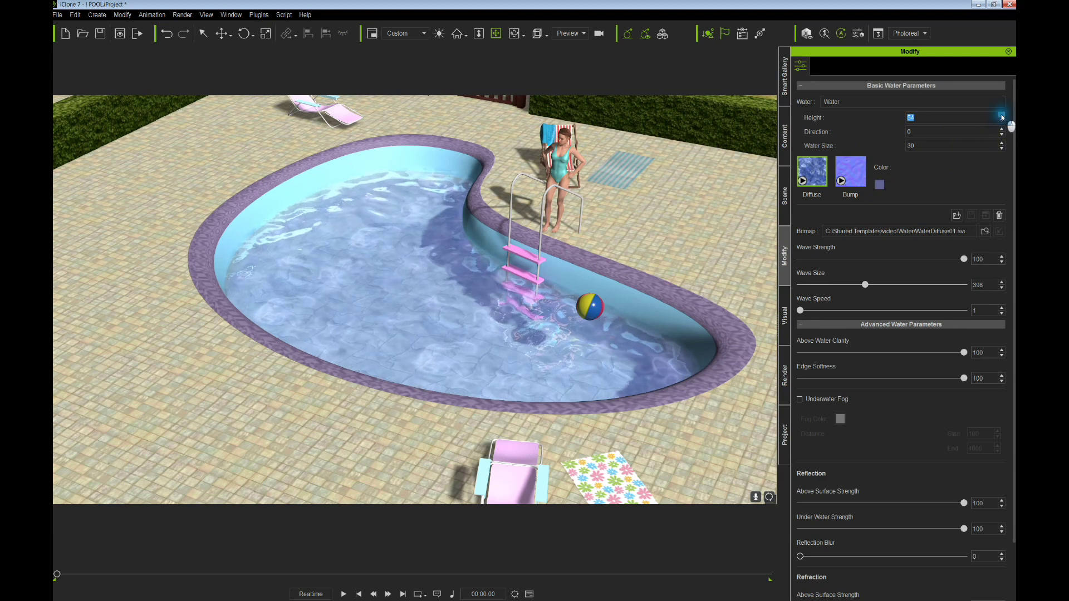
left_click(1002, 115)
left_click(1001, 116)
left_click(1001, 116)
left_click(1002, 115)
left_click(1001, 115)
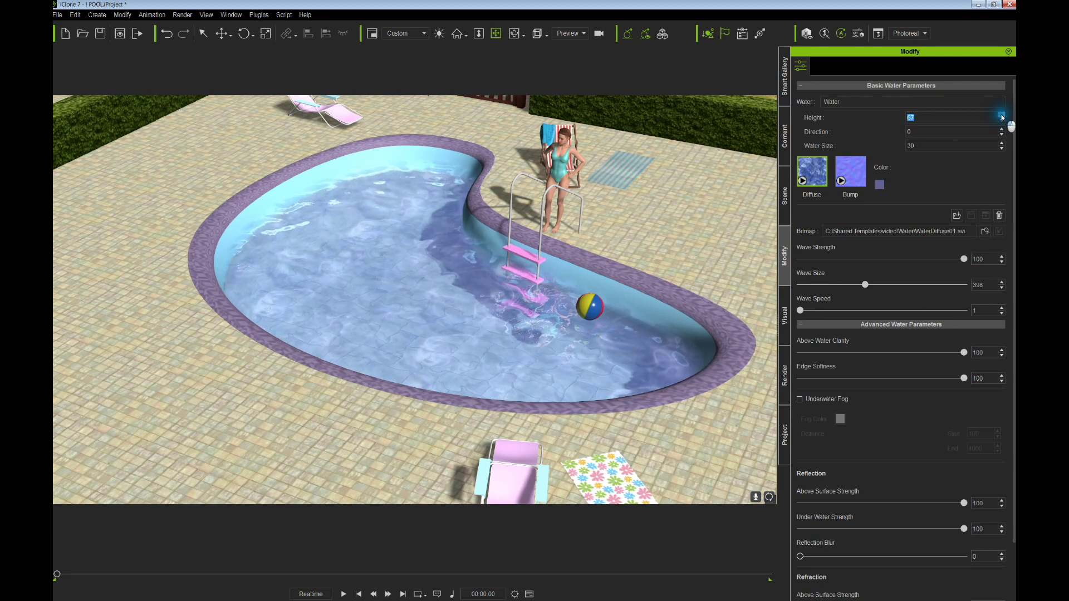
left_click(1001, 115)
left_click(1001, 115)
left_click(1001, 115)
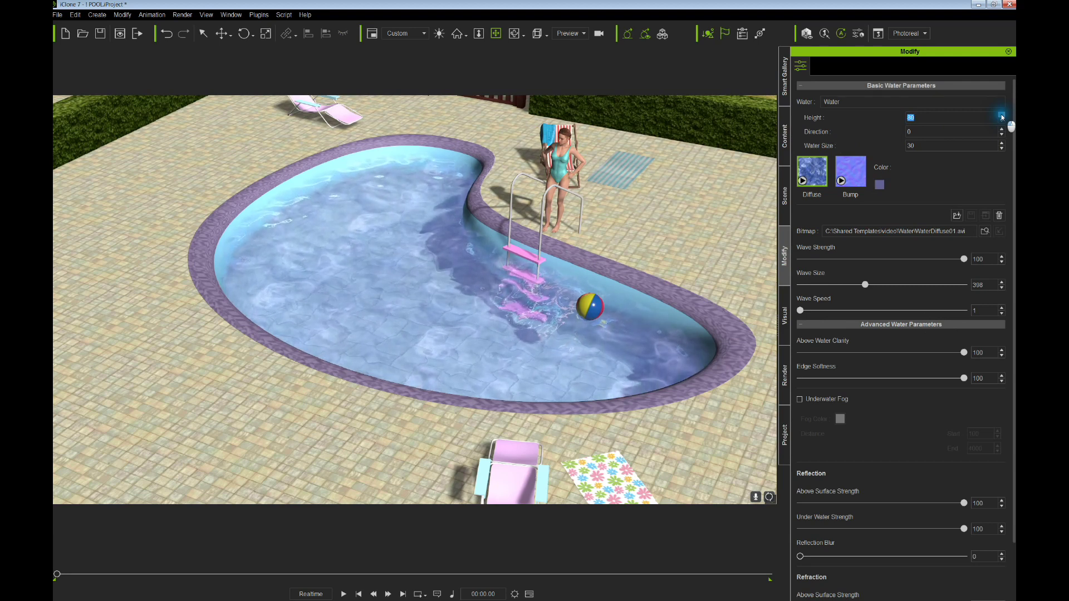
left_click(1001, 115)
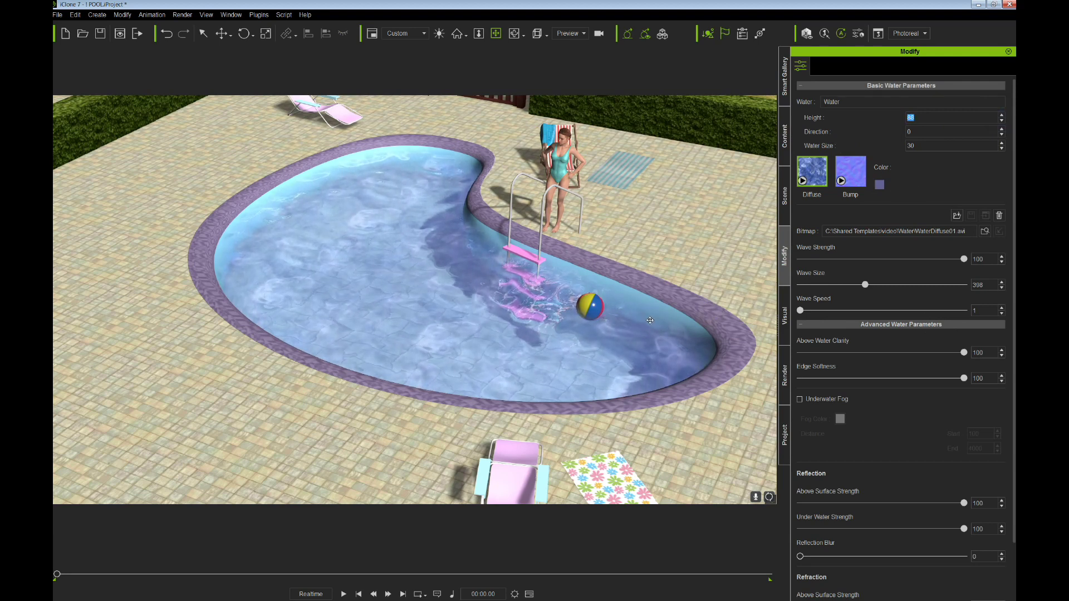
right_click_drag(654, 313, 649, 246)
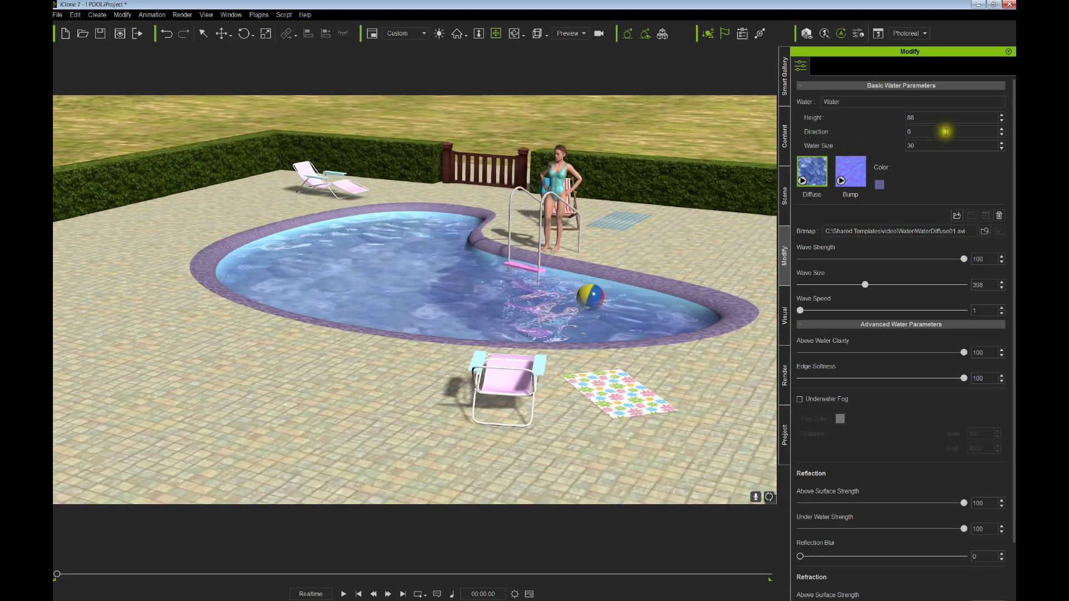
Lower the Water object's Height to 82, preview the animation with a slightly higher view of the pool, and return to the first frame.
left_click(1002, 120)
left_click(1001, 120)
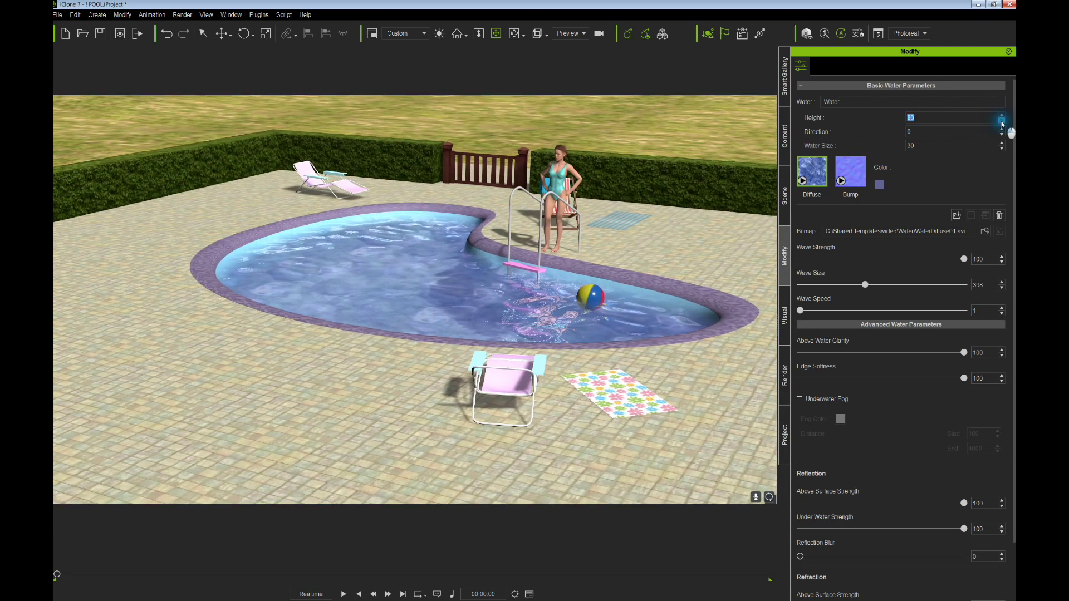
left_click(1001, 120)
right_click_drag(553, 339, 551, 360)
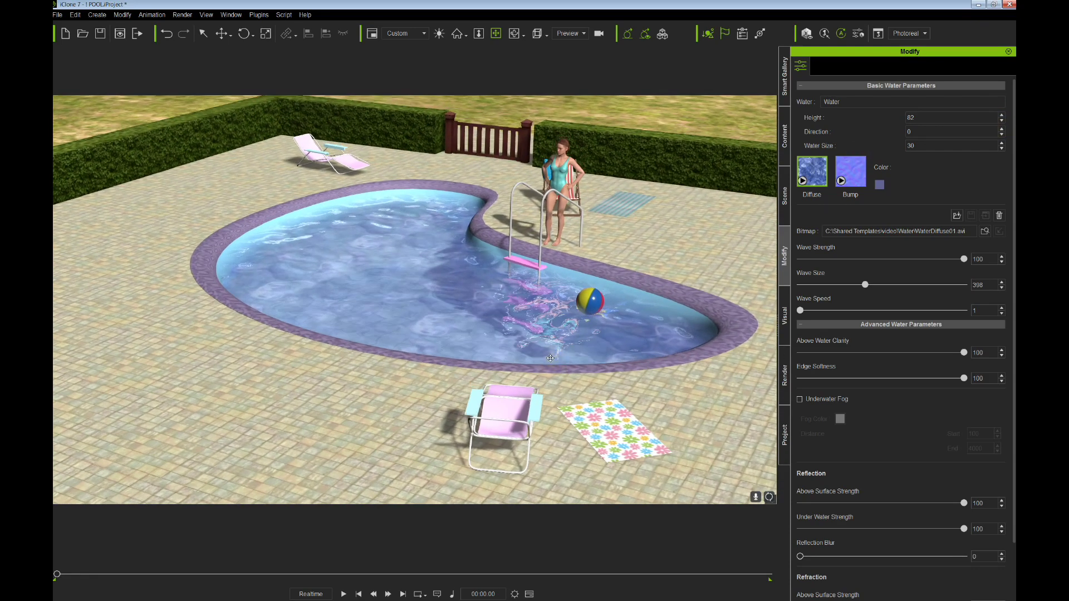
key("space")
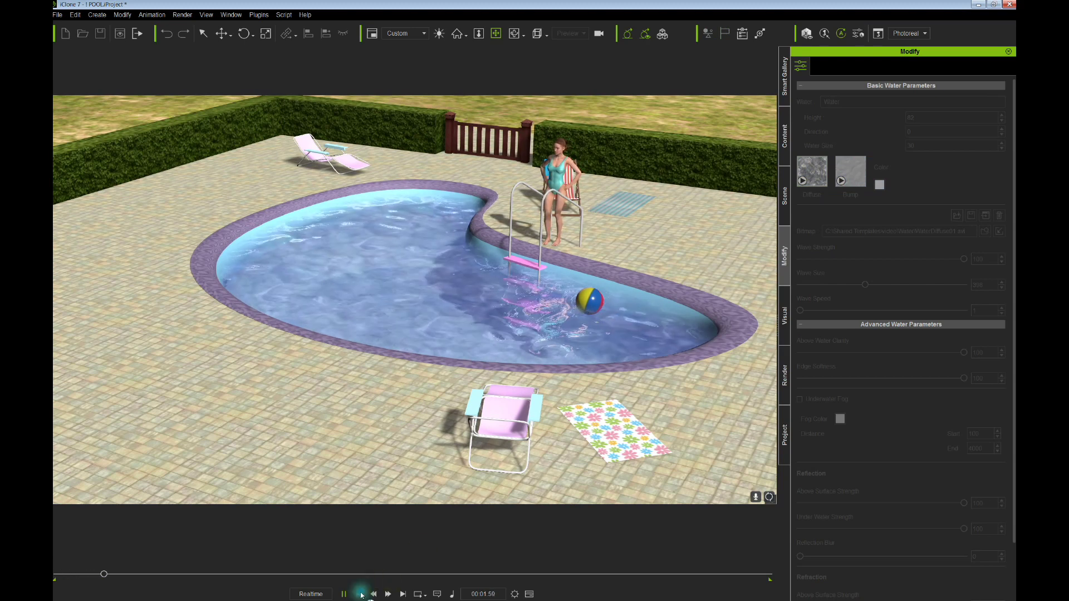
left_click(358, 593)
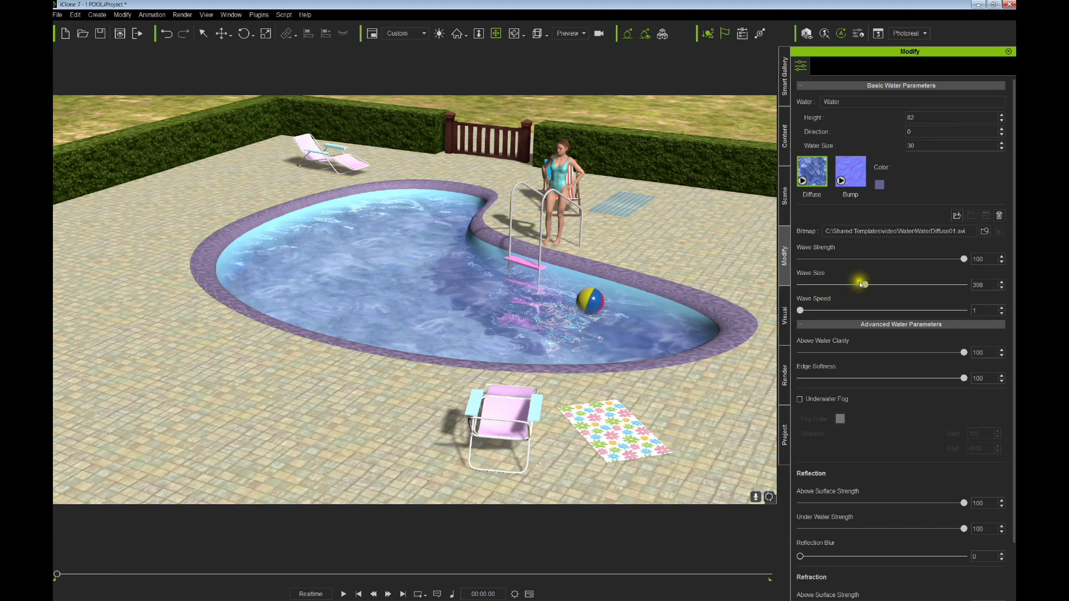
Set the water's Diffuse wave size to 590 and wave strength to 51, and change its color to dark blue #1d304d.
left_click_drag(864, 286, 896, 283)
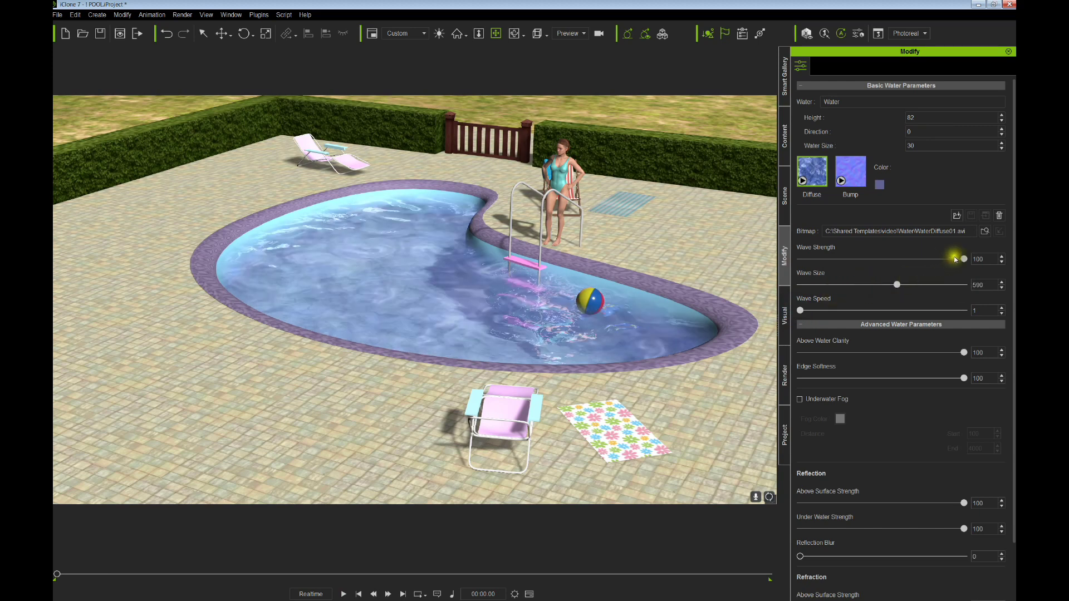
left_click_drag(962, 259, 880, 263)
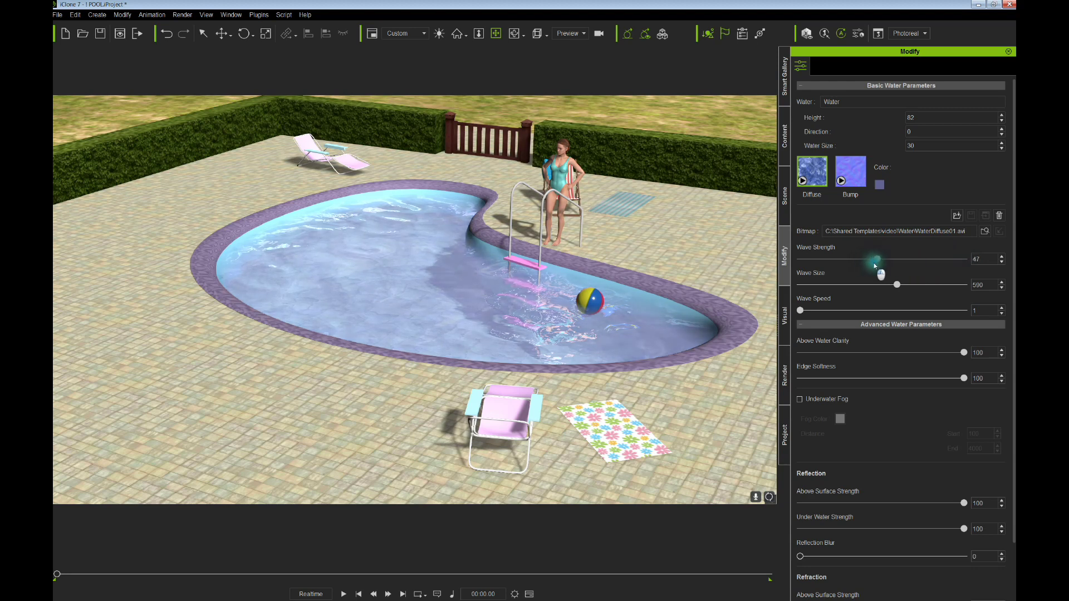
left_click(879, 185)
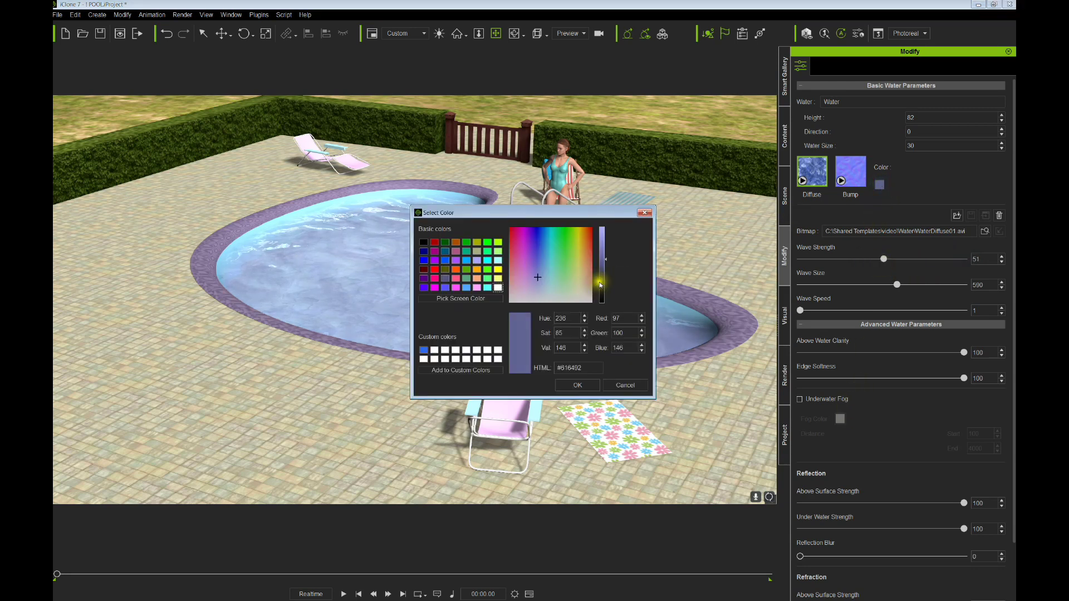
left_click(542, 256)
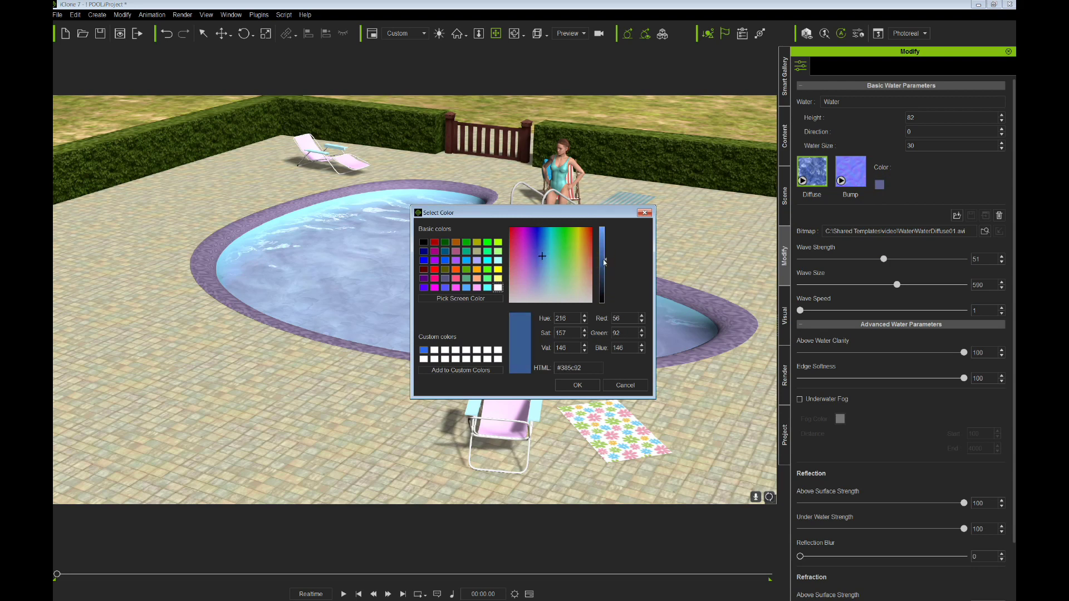
left_click_drag(606, 263, 609, 291)
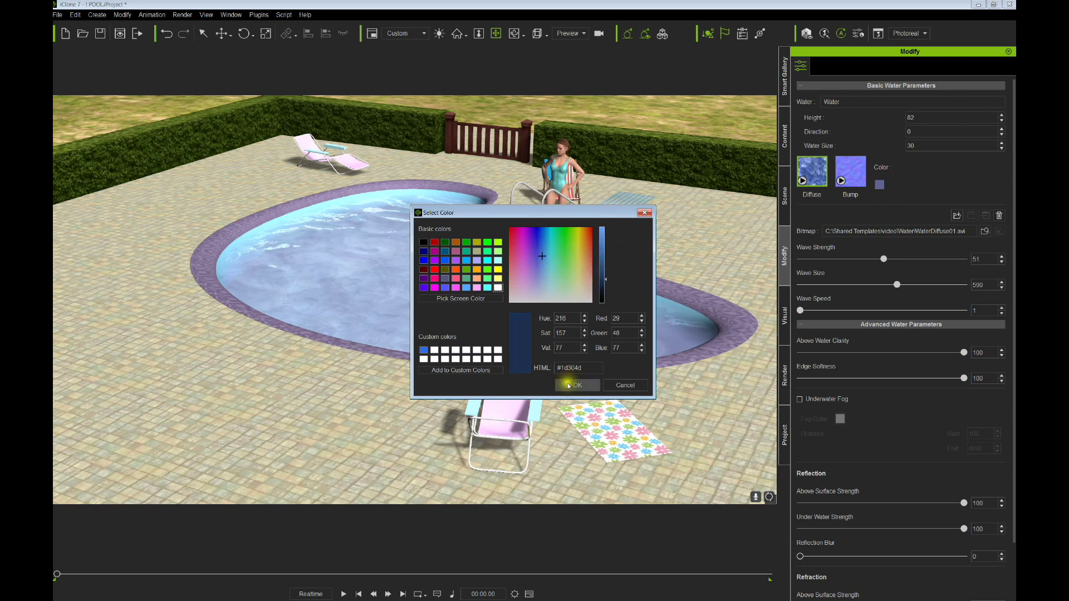
left_click(577, 384)
Play the water animation, return to the first frame, and set the reflection's Above Surface Strength to 60.
key("space")
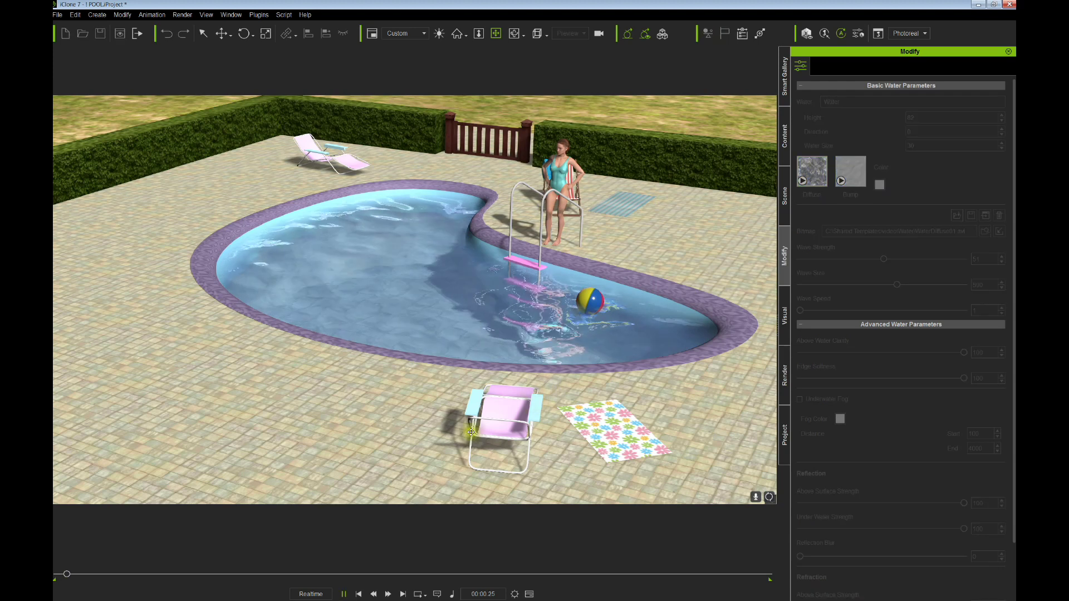
left_click(358, 594)
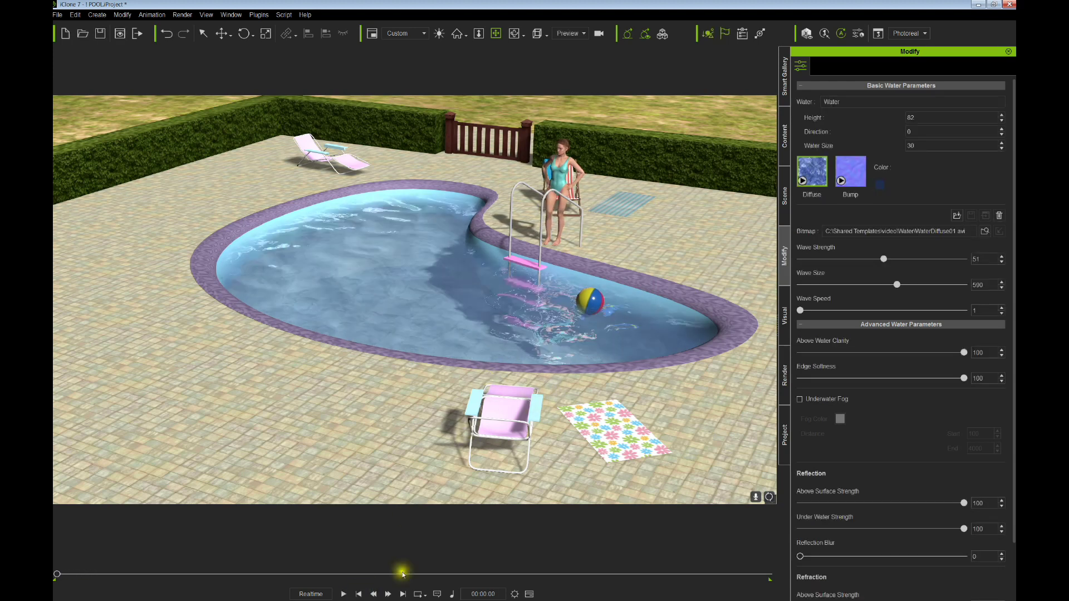
scroll(873, 417, "down", 3)
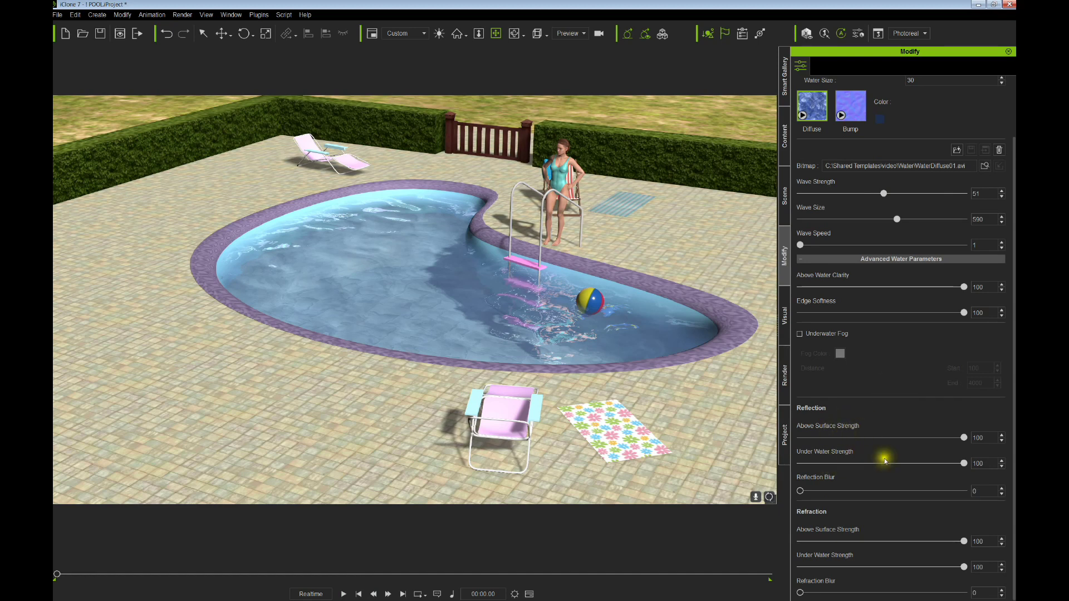
left_click_drag(966, 438, 899, 441)
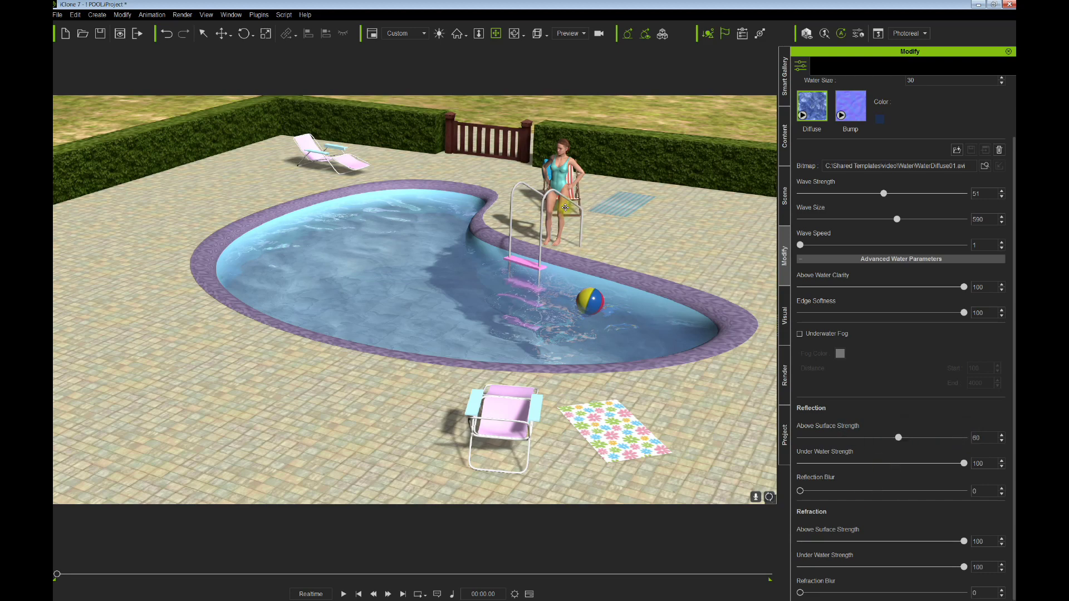
Move the female avatar from the deck into the middle of the pool and rotate her about 41 degrees around Z.
left_click_drag(629, 321, 586, 248, "alt")
left_click(596, 196)
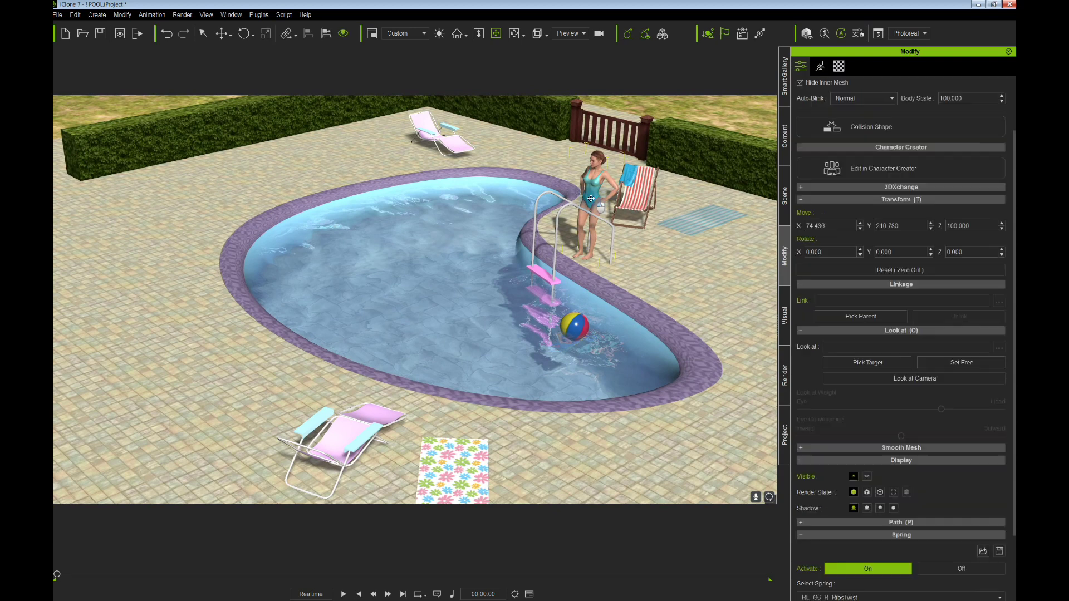
left_click_drag(592, 193, 487, 248)
scroll(486, 248, "down", 5)
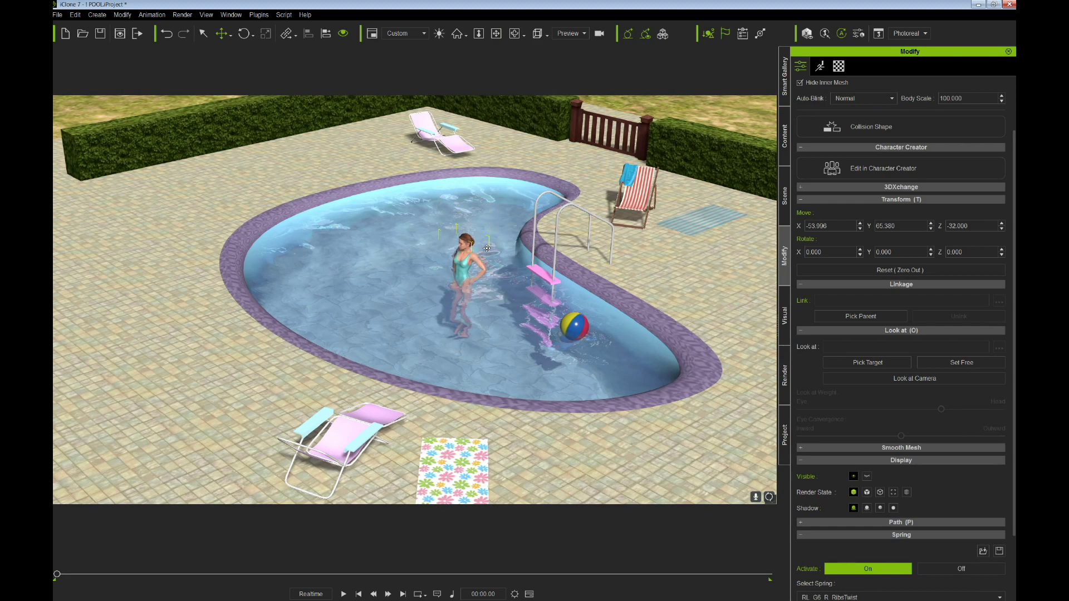
mouse_move(498, 256)
right_mouse_down()
mouse_move(555, 280)
mouse_move(494, 268)
right_mouse_up()
left_click_drag(481, 268, 487, 272)
right_click_drag(487, 272, 466, 271)
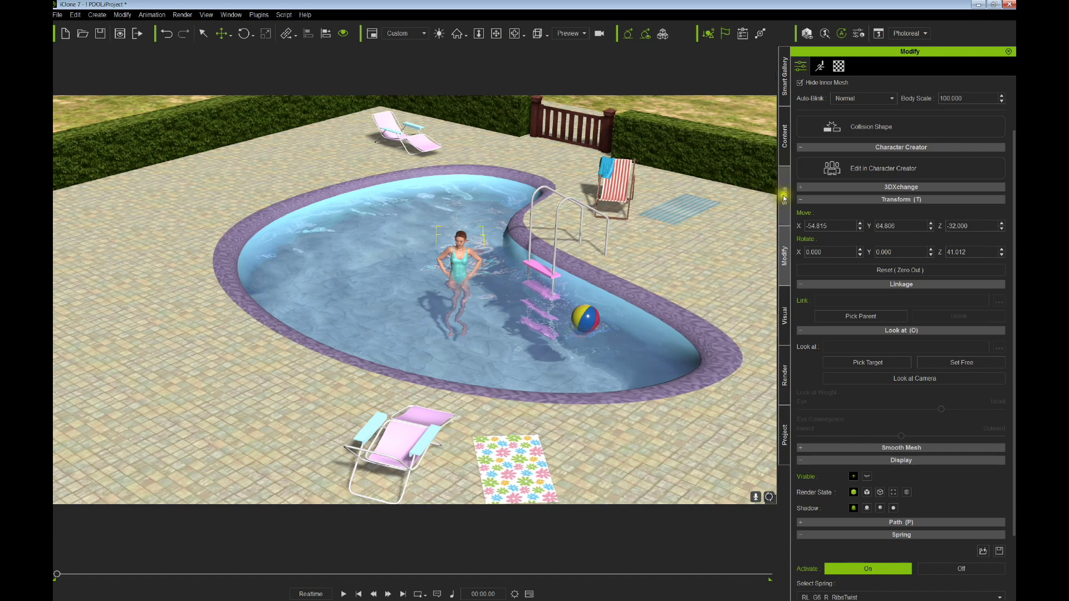
Set the Water's Diffuse wave strength to 25 and wave size to 832, reduce Above Water Clarity to 80, and view the pool closer.
left_click(784, 198)
left_click(825, 276)
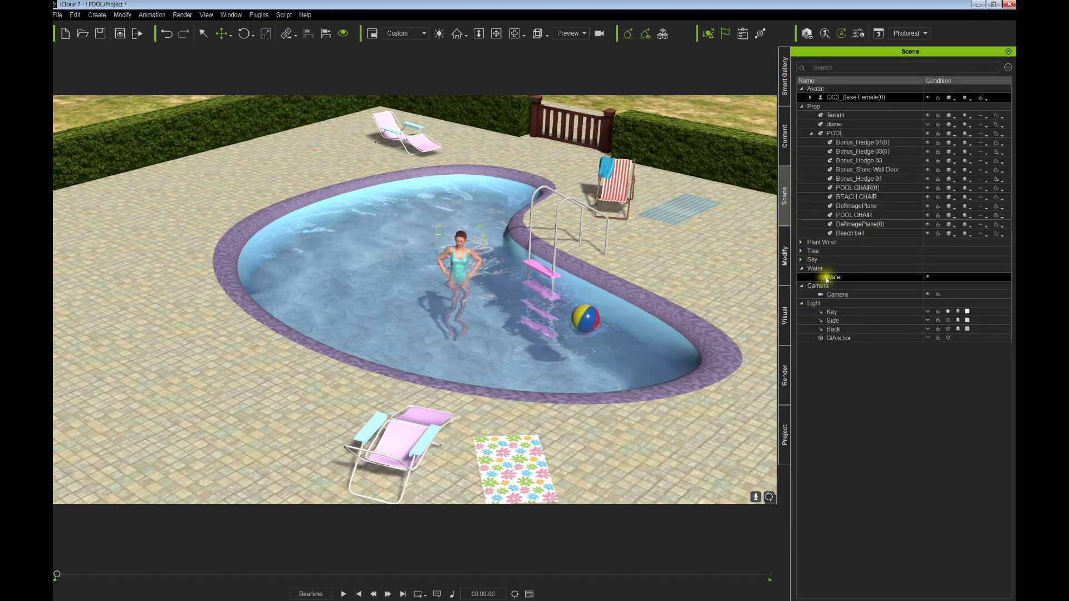
left_click(786, 262)
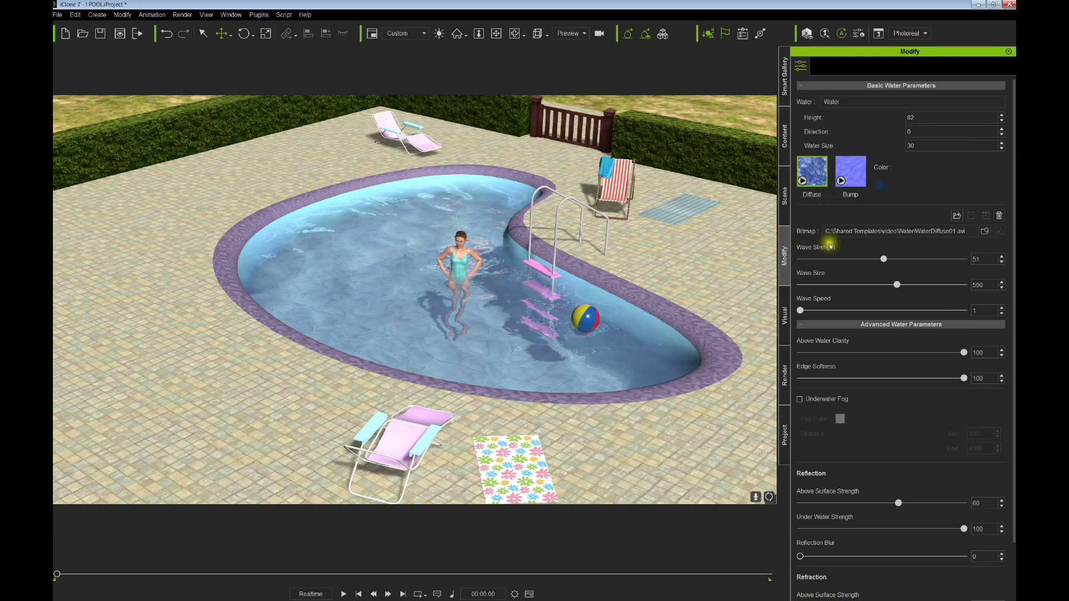
left_click_drag(886, 261, 841, 263)
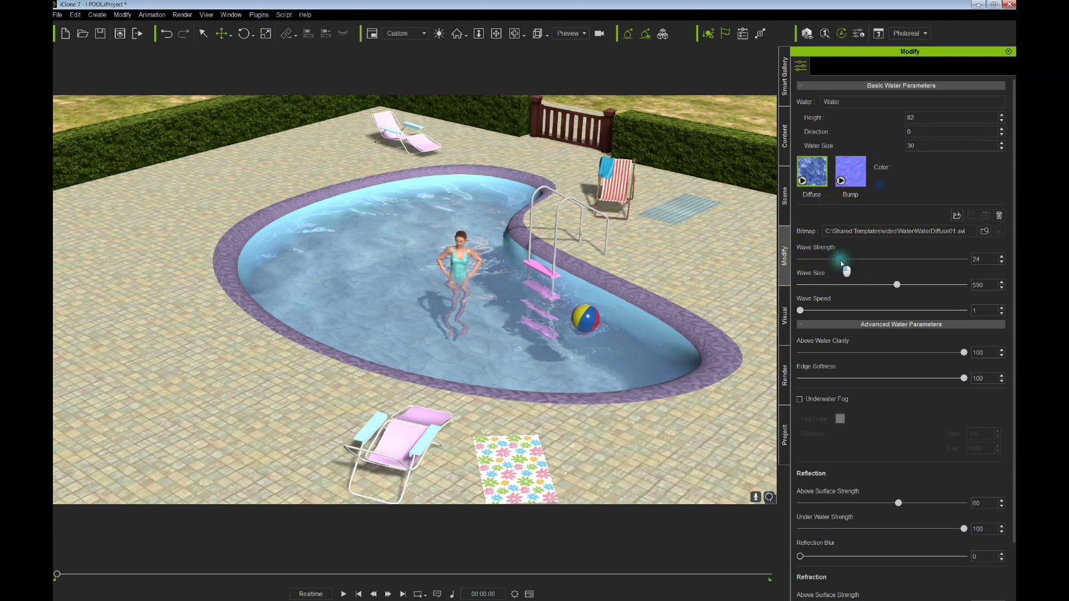
left_click_drag(896, 284, 936, 285)
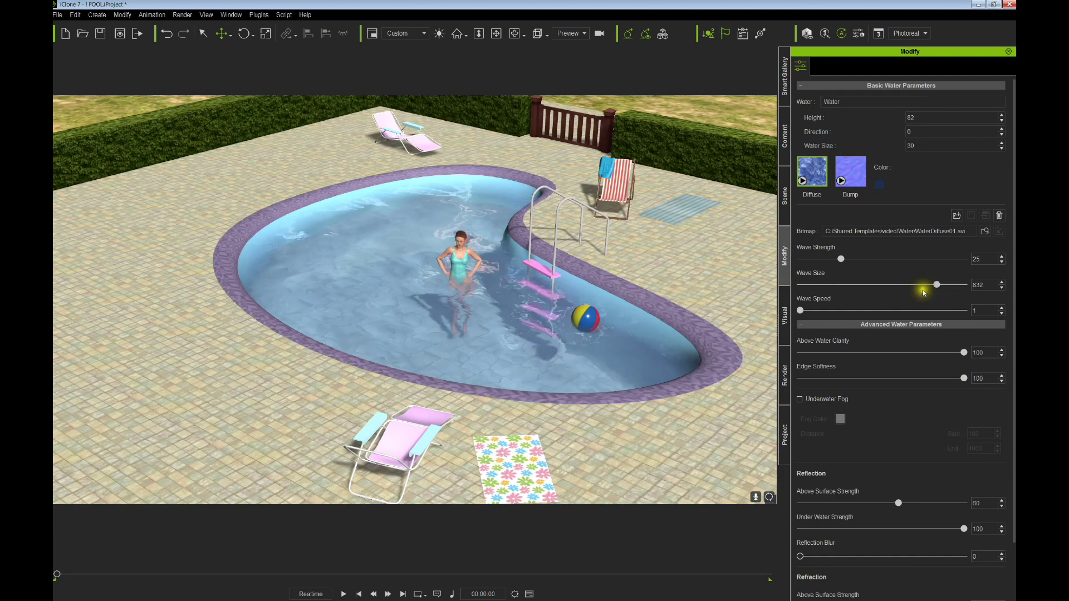
mouse_move(964, 352)
left_mouse_down()
mouse_move(861, 356)
mouse_move(934, 358)
left_mouse_up()
right_click_drag(557, 322, 573, 289)
scroll(493, 305, "up", 5)
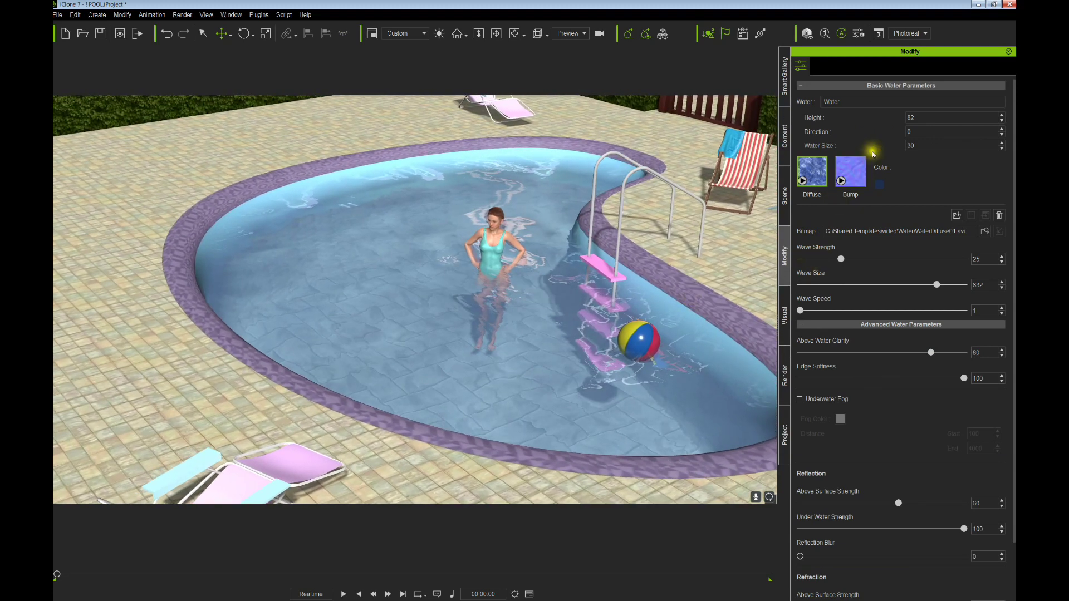
Set the water's Bump wave strength to 0 and examine the flat surface around the avatar from several angles.
left_click(851, 172)
left_click_drag(891, 262, 790, 259)
right_click_drag(582, 267, 478, 176)
right_click_drag(491, 230, 557, 228)
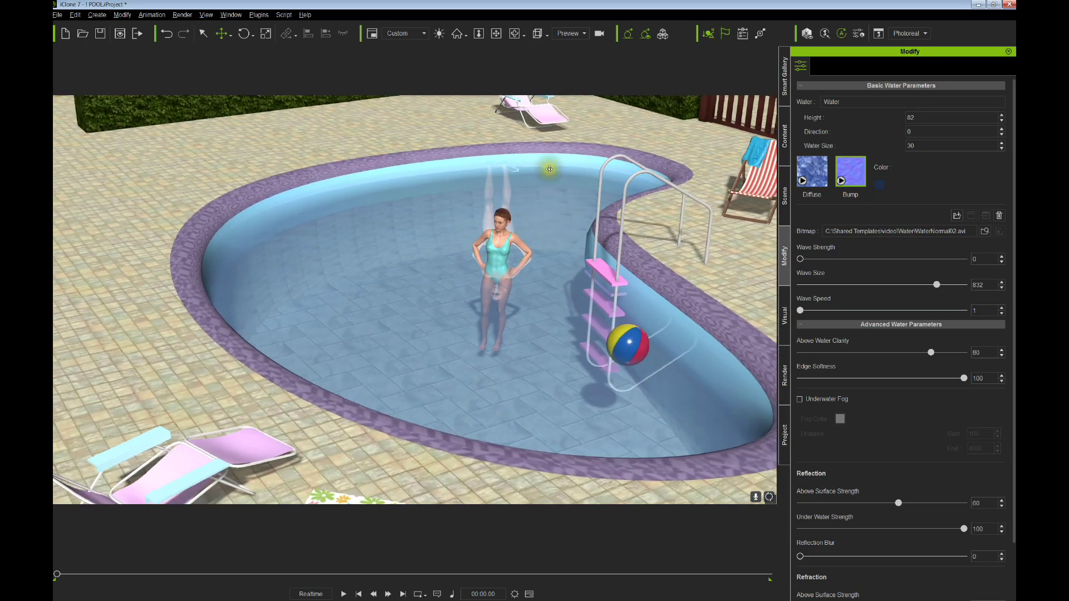
right_click_drag(524, 271, 514, 245)
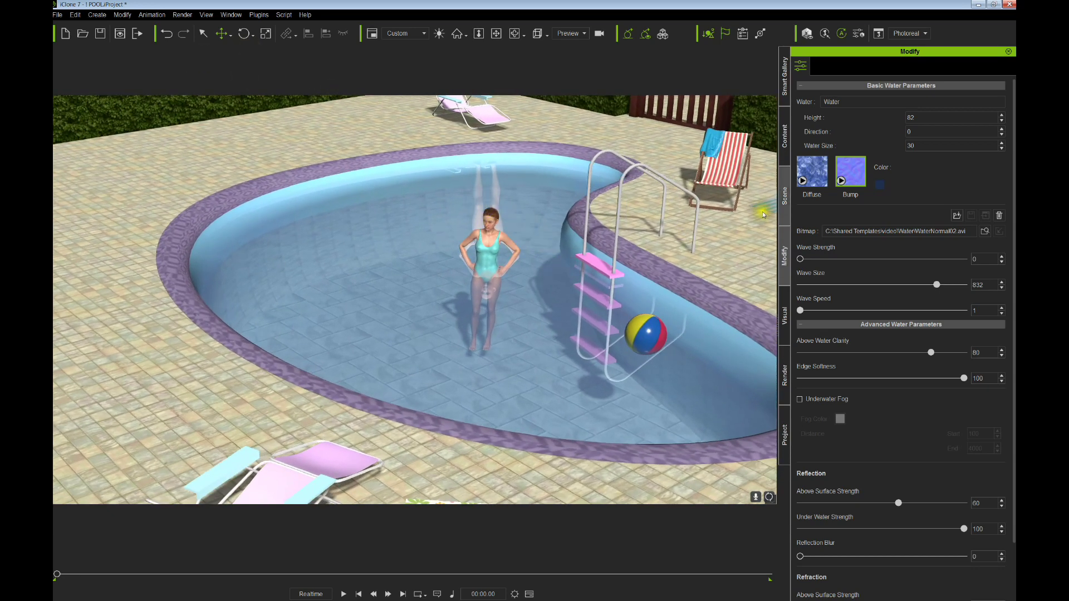
Set the Bump wave strength to 35 and wave size to 285, previewing the water animation and returning to the first frame.
left_click_drag(800, 259, 828, 260)
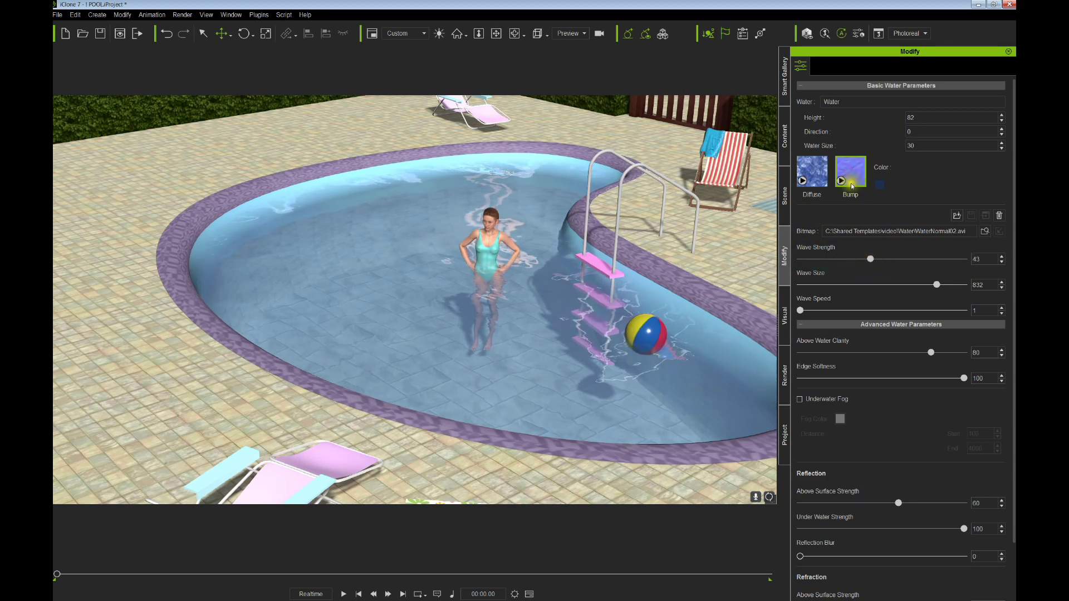
key("space")
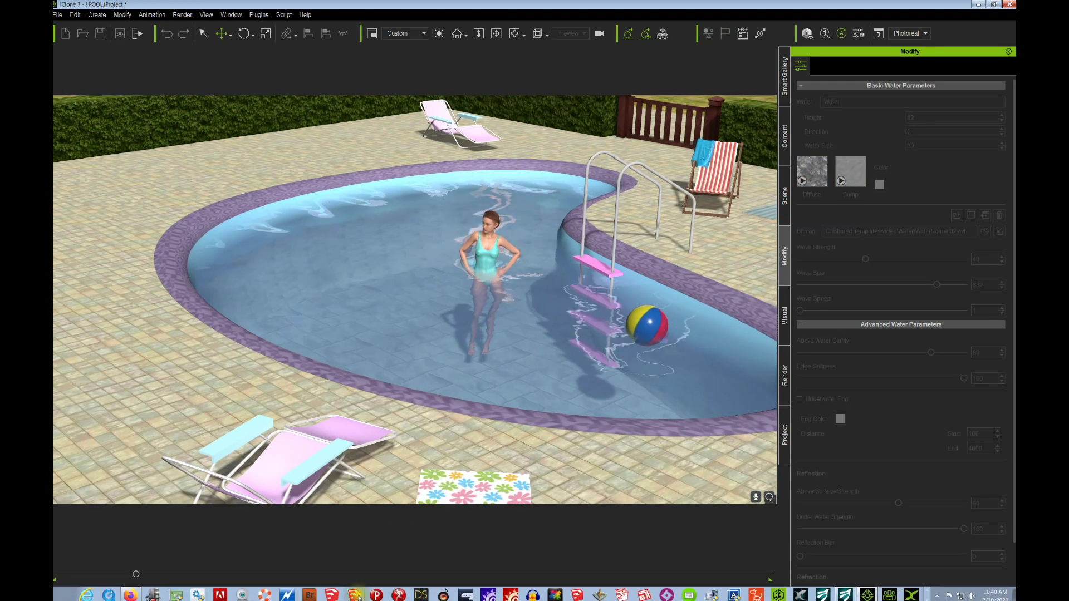
left_click(373, 593)
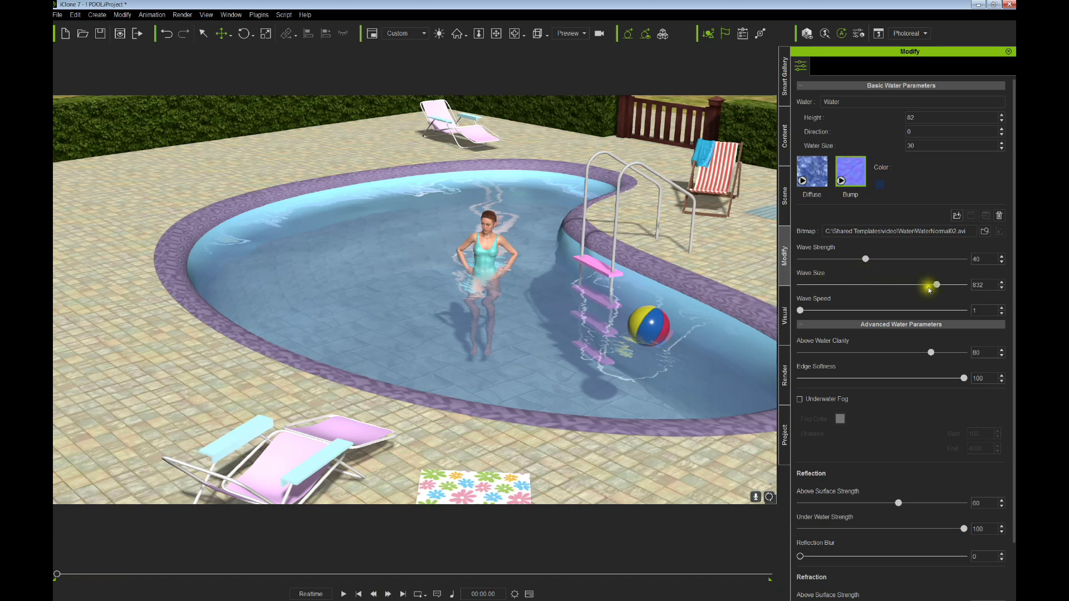
left_click_drag(937, 286, 851, 283)
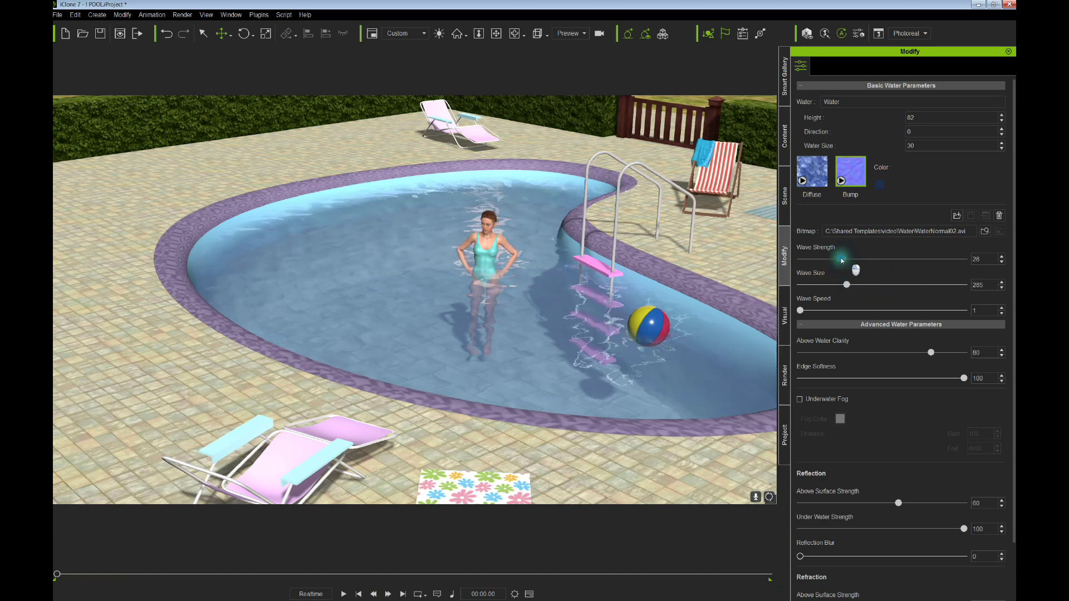
left_click_drag(889, 265, 858, 259)
key("space")
right_click_drag(499, 336, 515, 364)
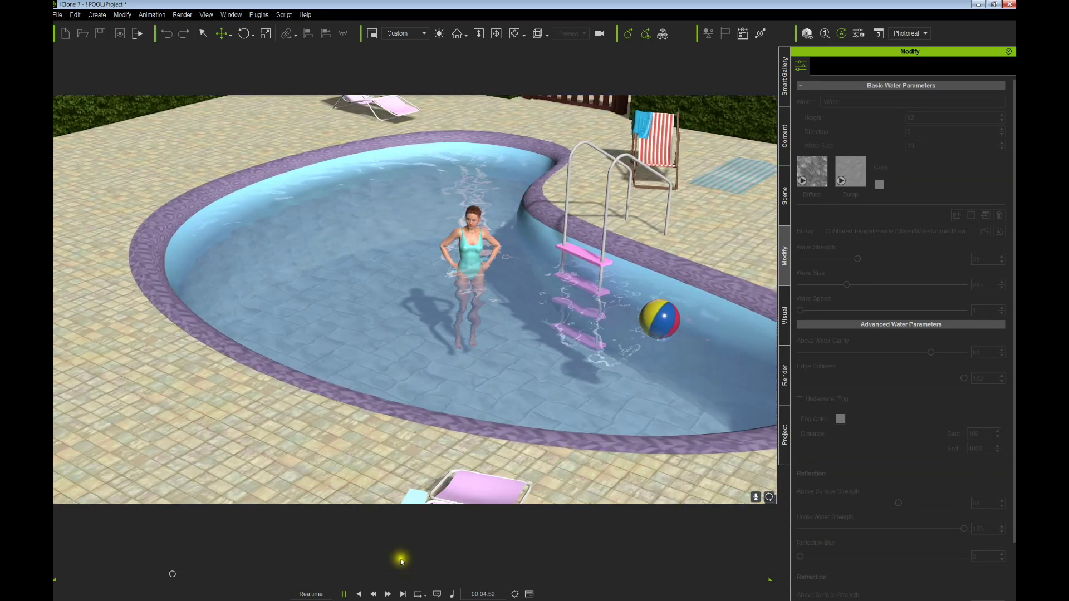
left_click(358, 593)
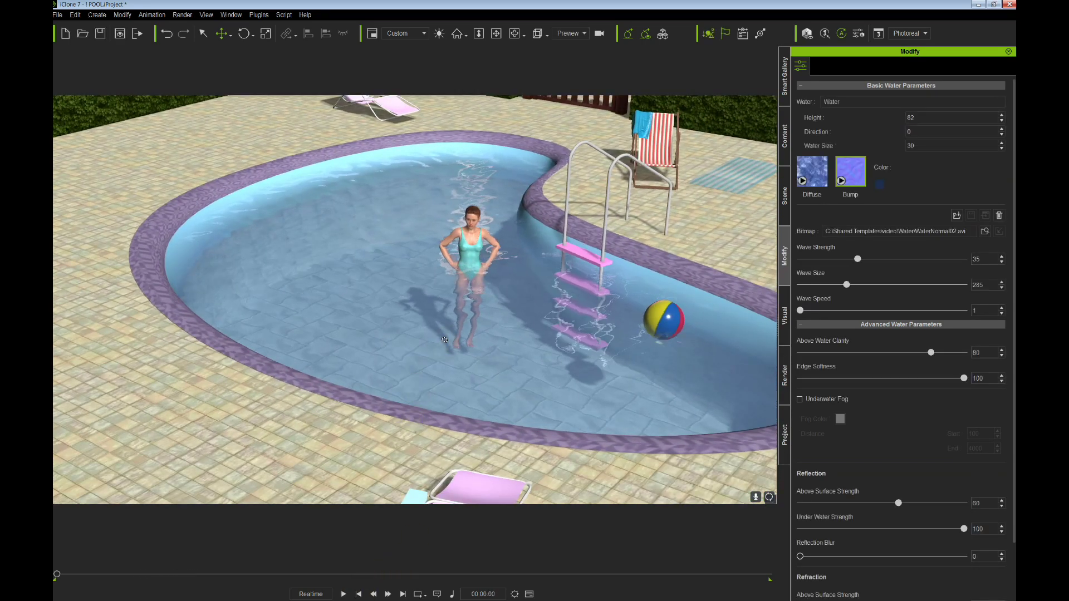
Move the female avatar out of the pool onto the deck behind the ladder, beside the striped chair.
left_click(472, 259)
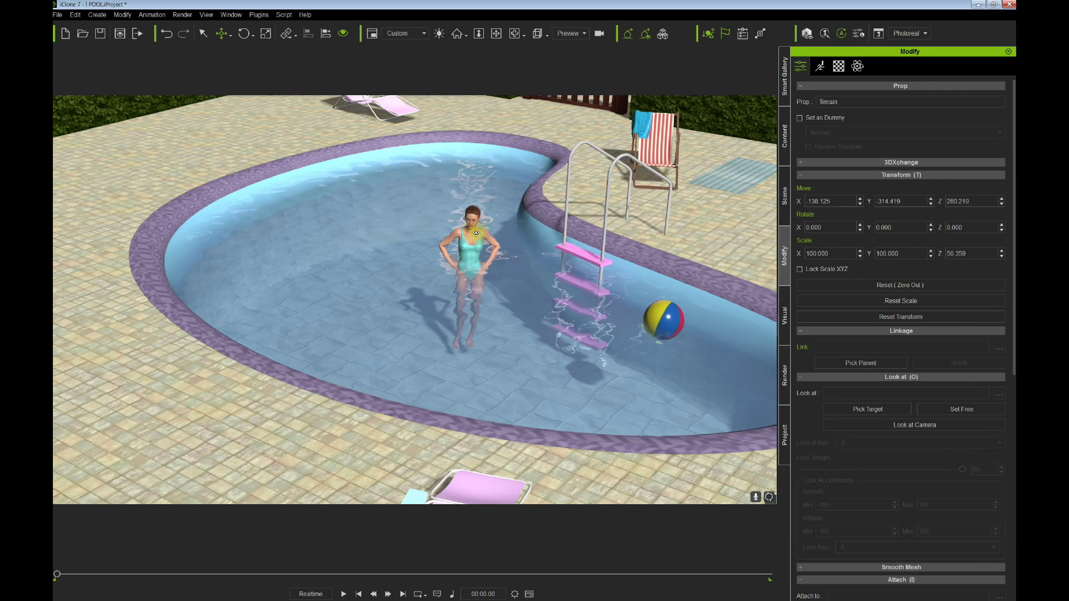
left_click(475, 232)
left_click_drag(476, 233, 520, 239)
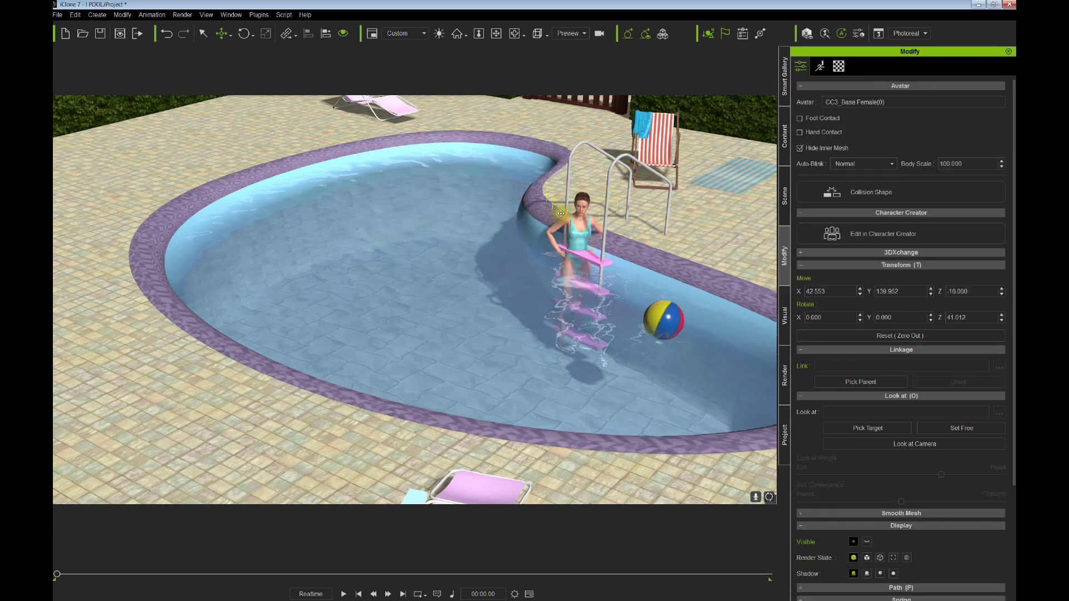
left_click_drag(581, 176, 616, 158)
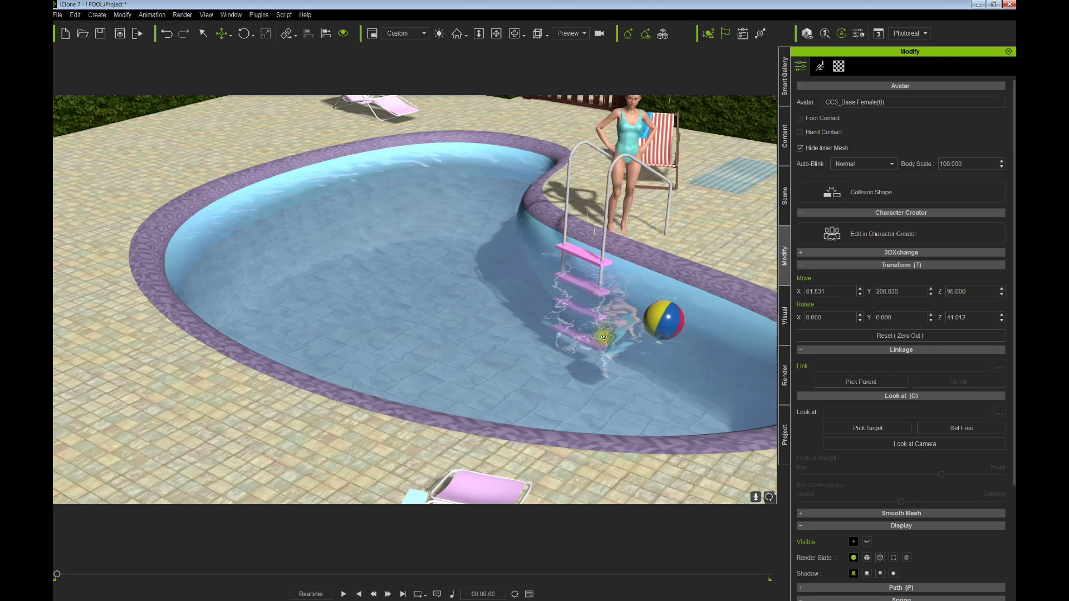
Play the animation to check the avatar's reflection in the water, return to the first frame, and view the whole pool.
key("space")
middle_click_drag(529, 381, 459, 382)
mouse_move(459, 381)
right_mouse_down()
mouse_move(469, 357)
mouse_move(444, 396)
right_mouse_up()
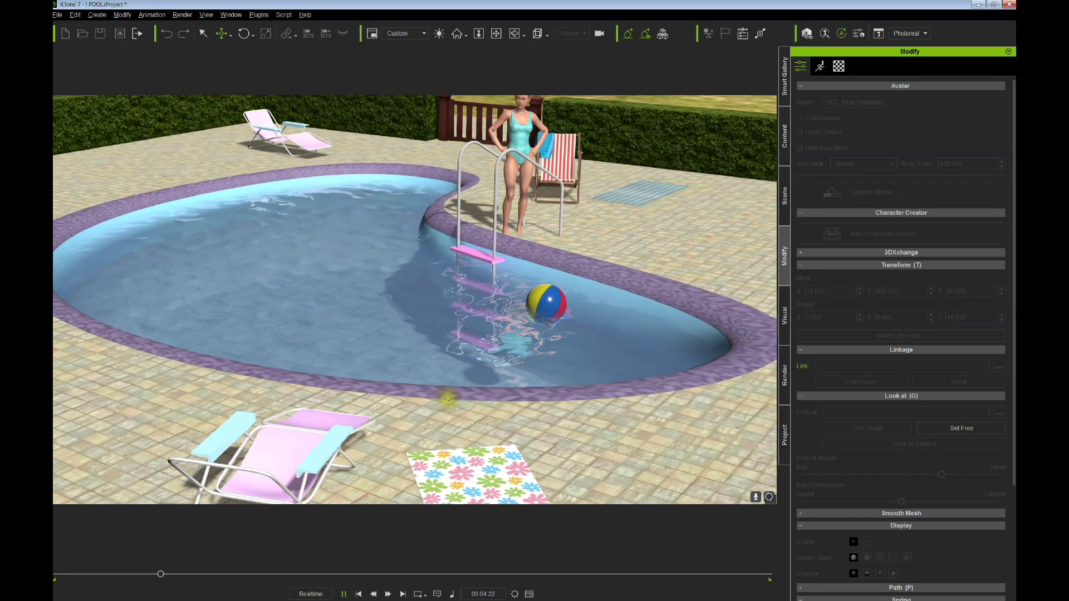
left_click(360, 595)
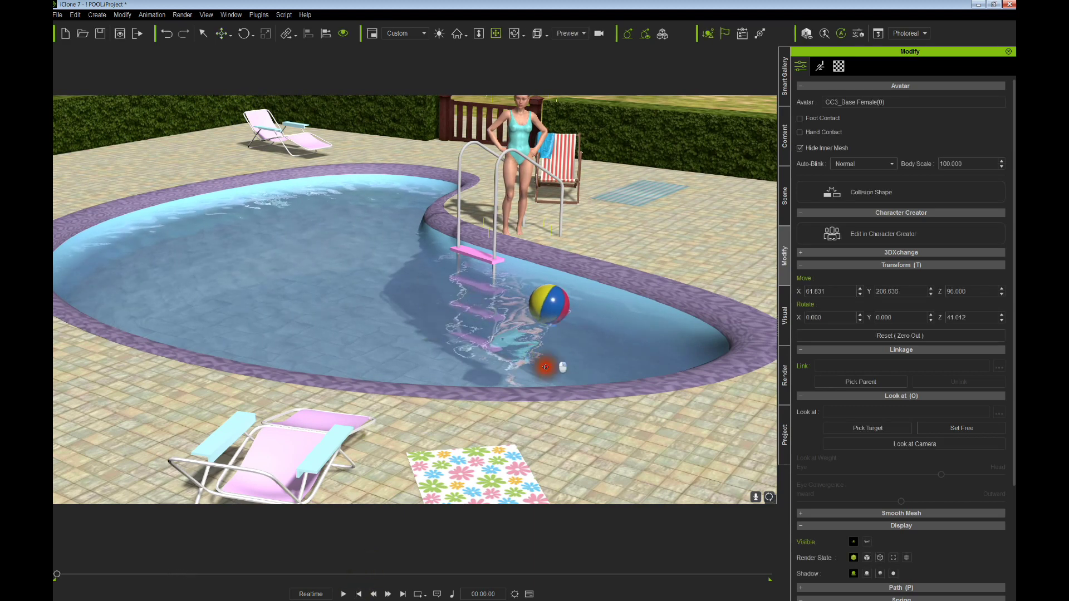
scroll(544, 362, "down", 8)
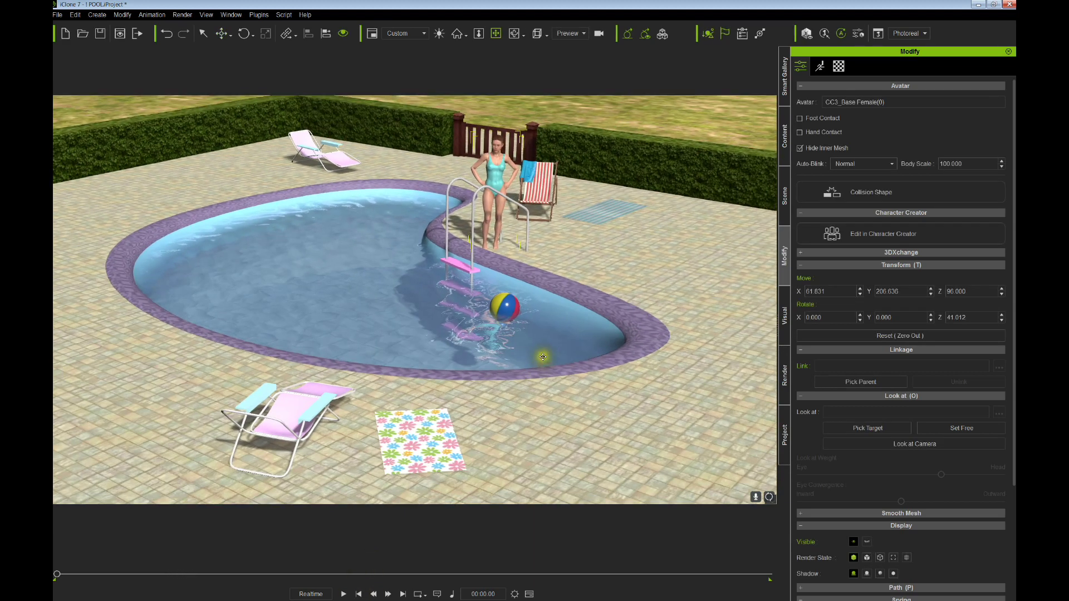
scroll(543, 357, "up", 2)
Show all five palm trees of the Tree group, from CoconutPalm_02 to CurlyPalm_high_01, around the pool.
left_click(785, 197)
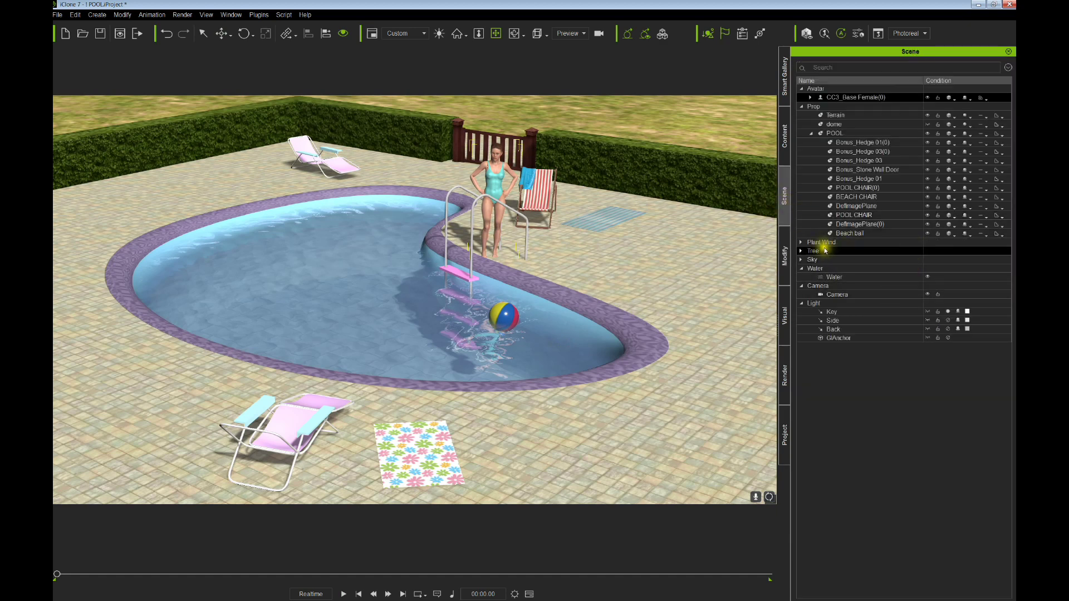
left_click(801, 251)
left_click(847, 260)
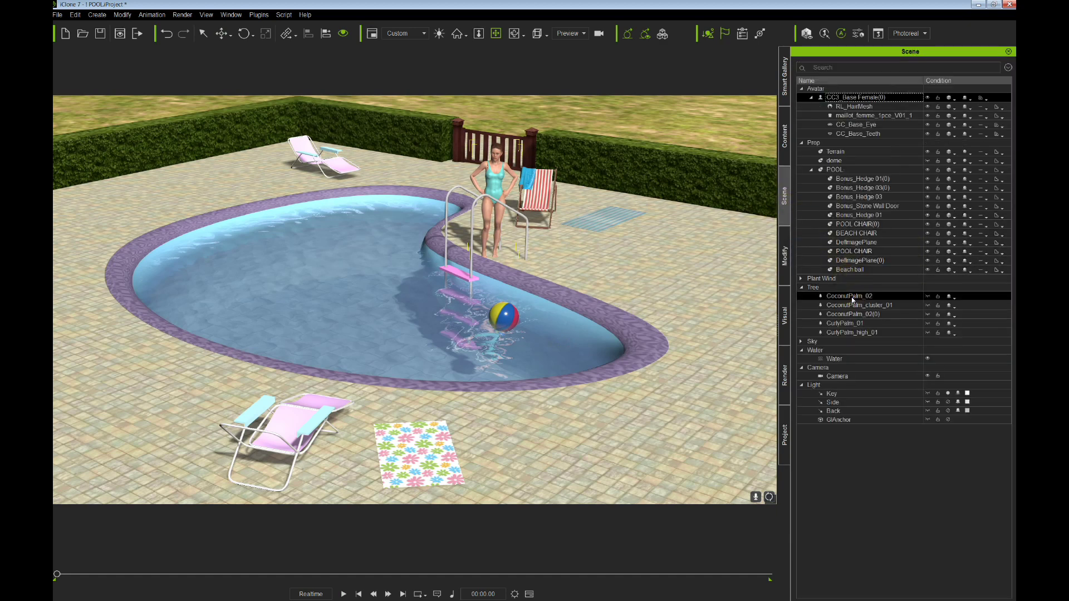
left_click(887, 333, "shift")
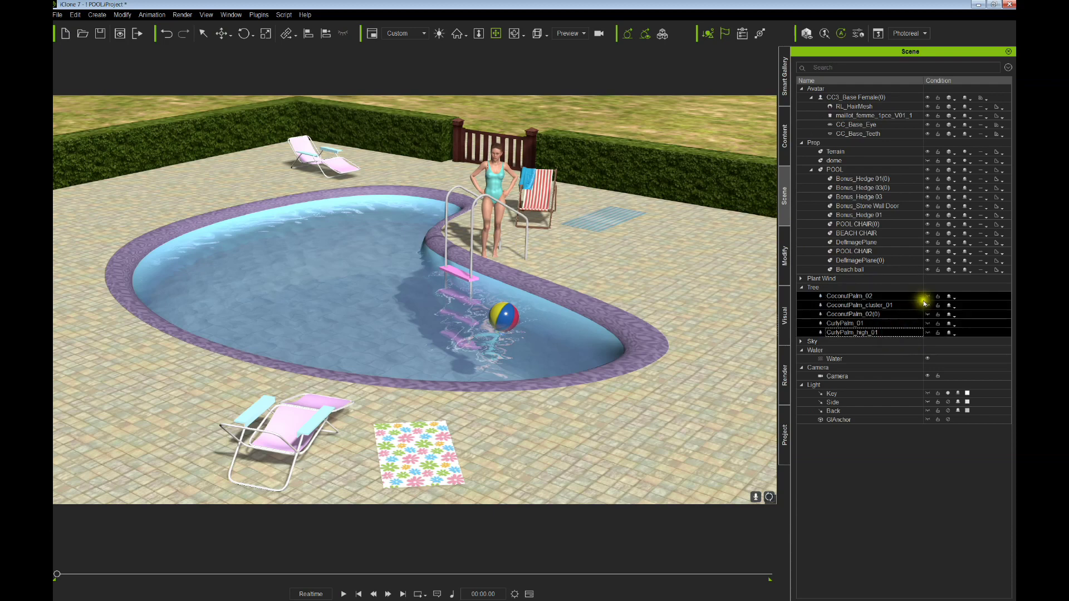
left_click(927, 296)
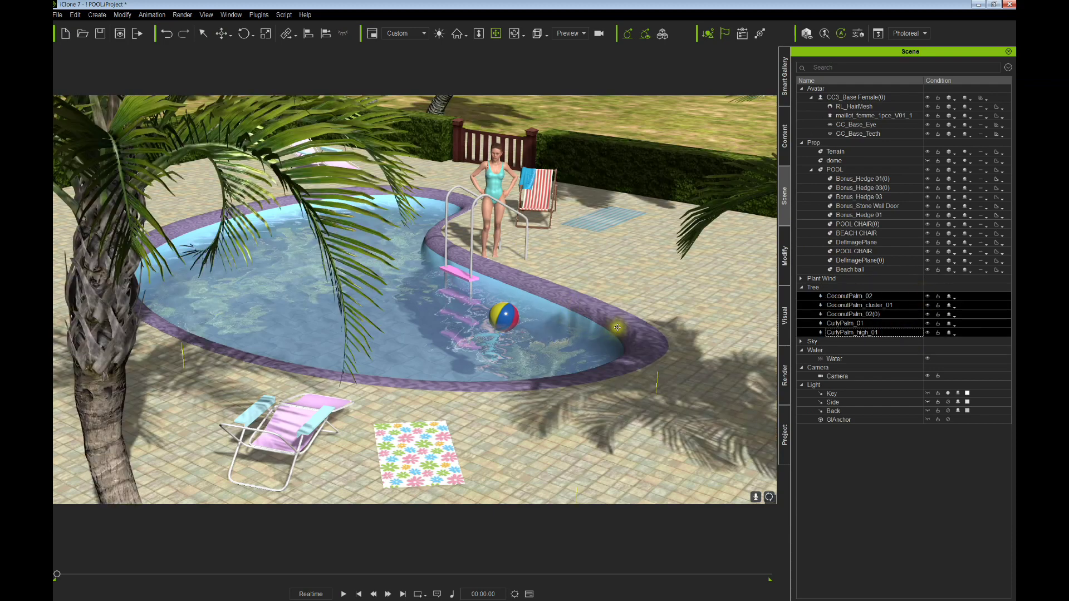
right_click_drag(617, 327, 599, 277)
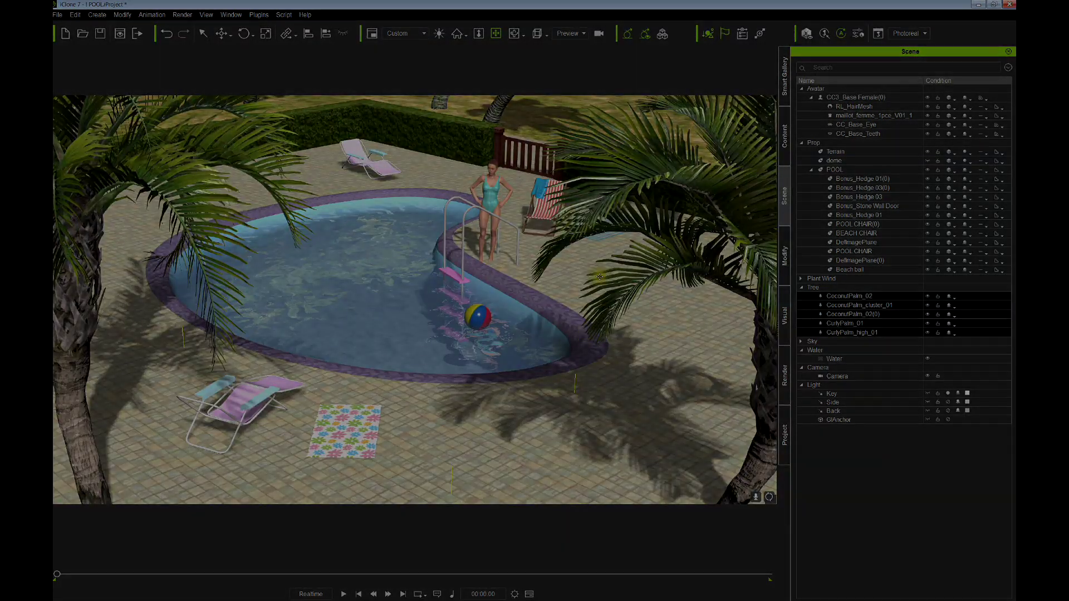